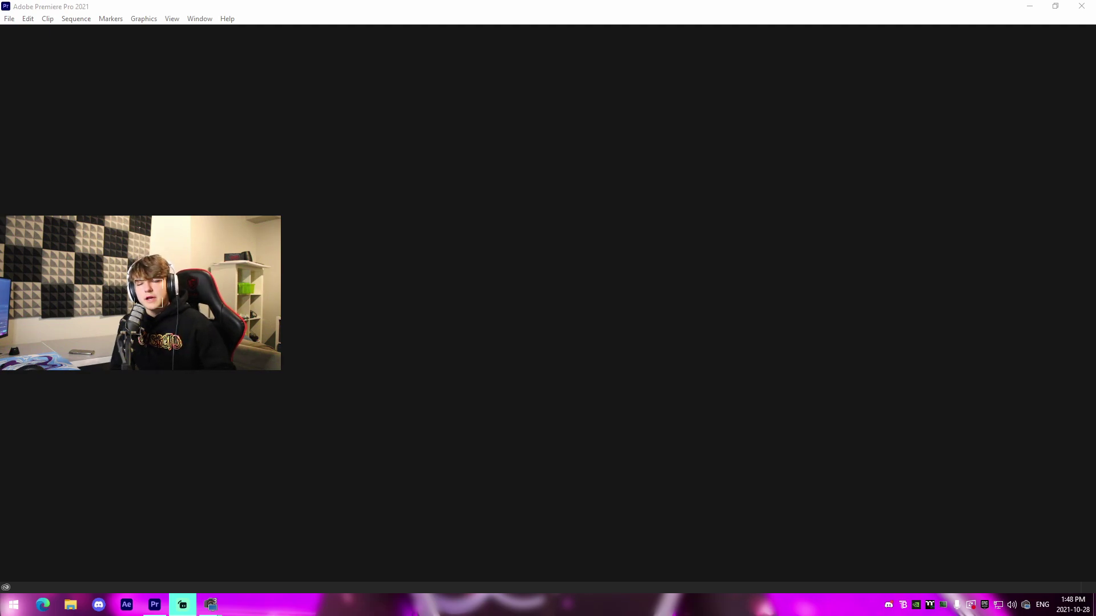
Step: Create a new project named Premiereprotutorial with the default settings
left_click(9, 18)
mouse_move(34, 32)
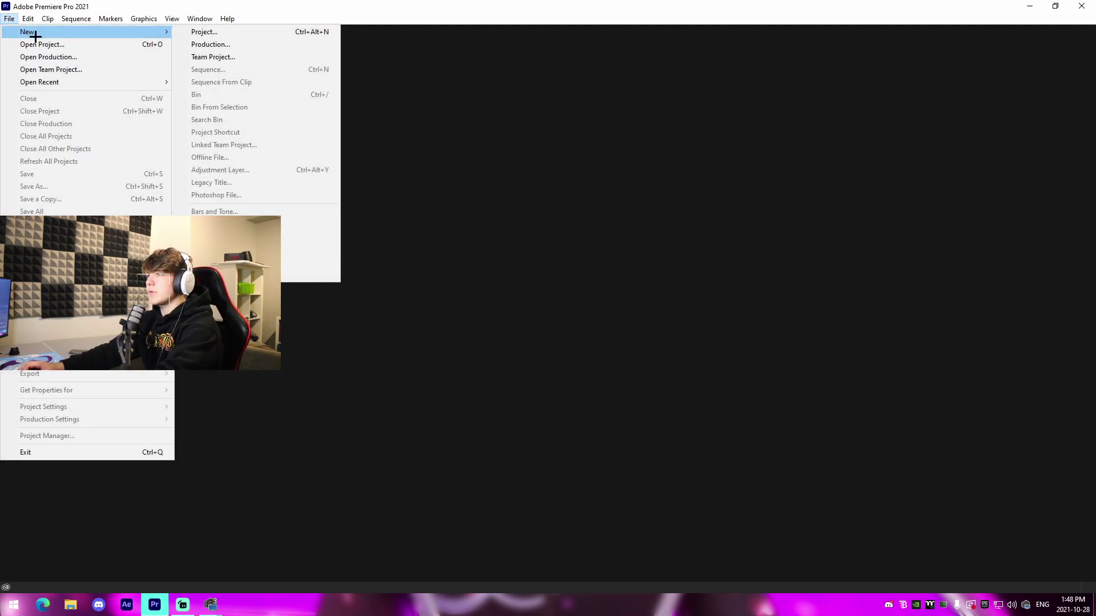
left_click(225, 32)
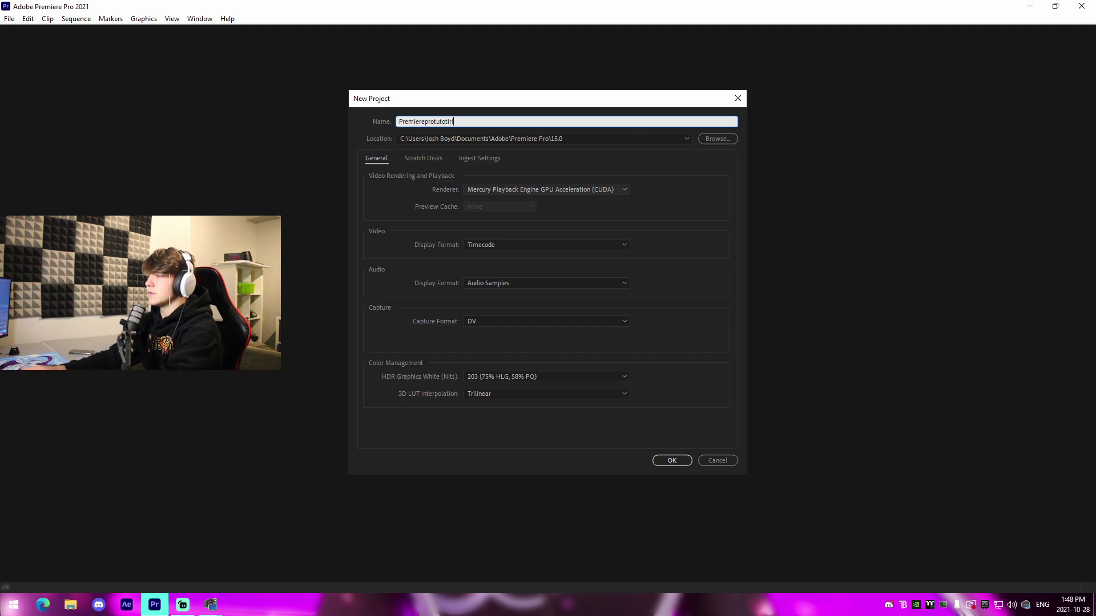
type("Premiereprotutorial")
key("Return")
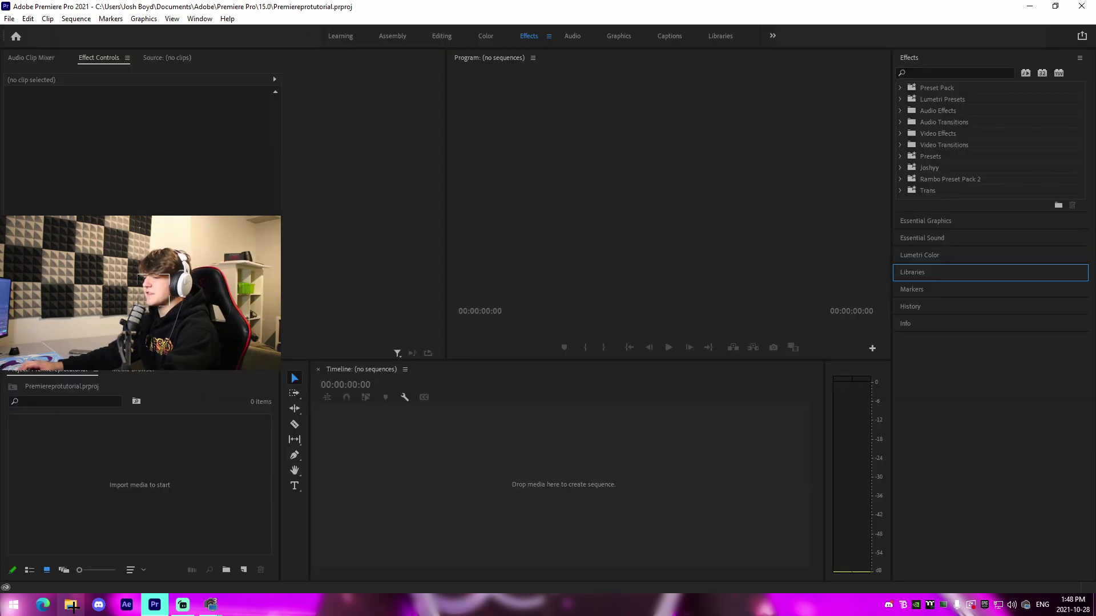
Step: Import the first three gameplay clips from the best highlights folder inside Traxifer New HL on the E: drive into the project
left_click(71, 607)
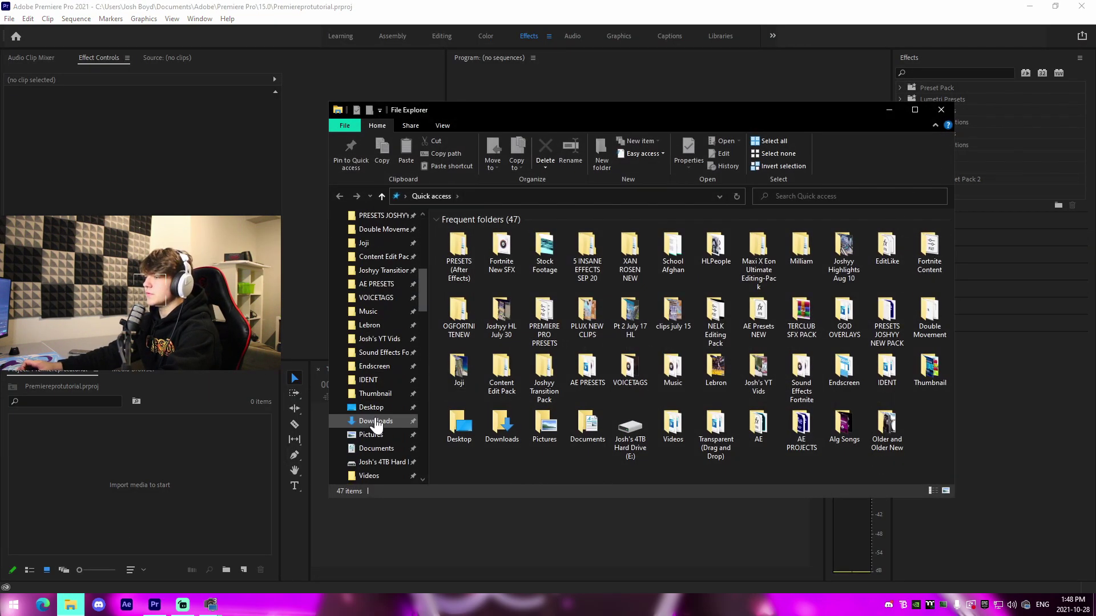
left_click(374, 380)
left_click(484, 196)
scroll(468, 374, "down", 10)
scroll(468, 379, "down", 20)
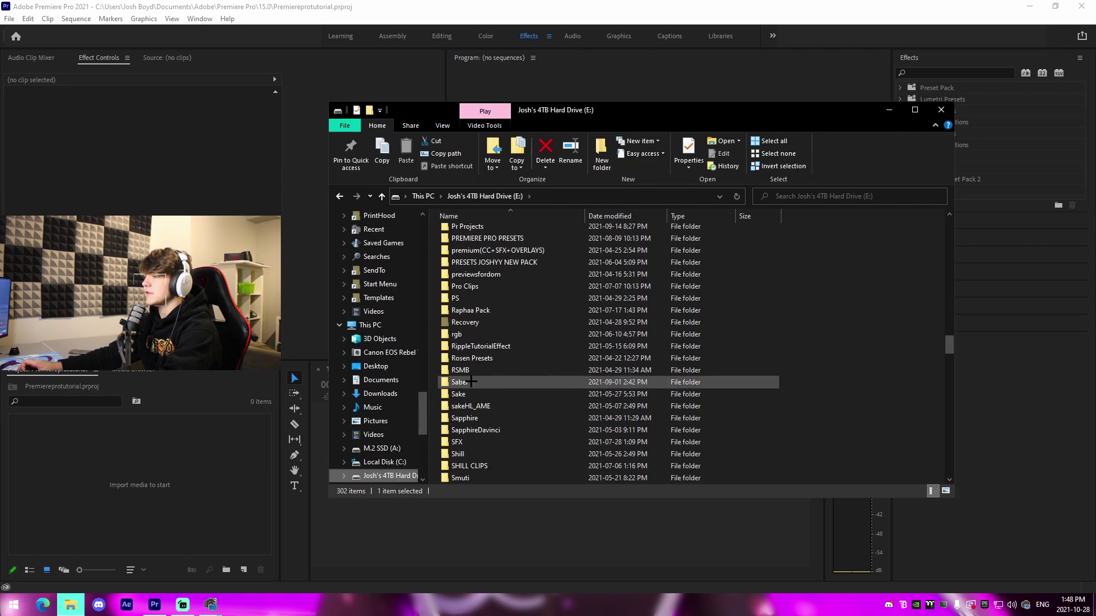
double_click(475, 370)
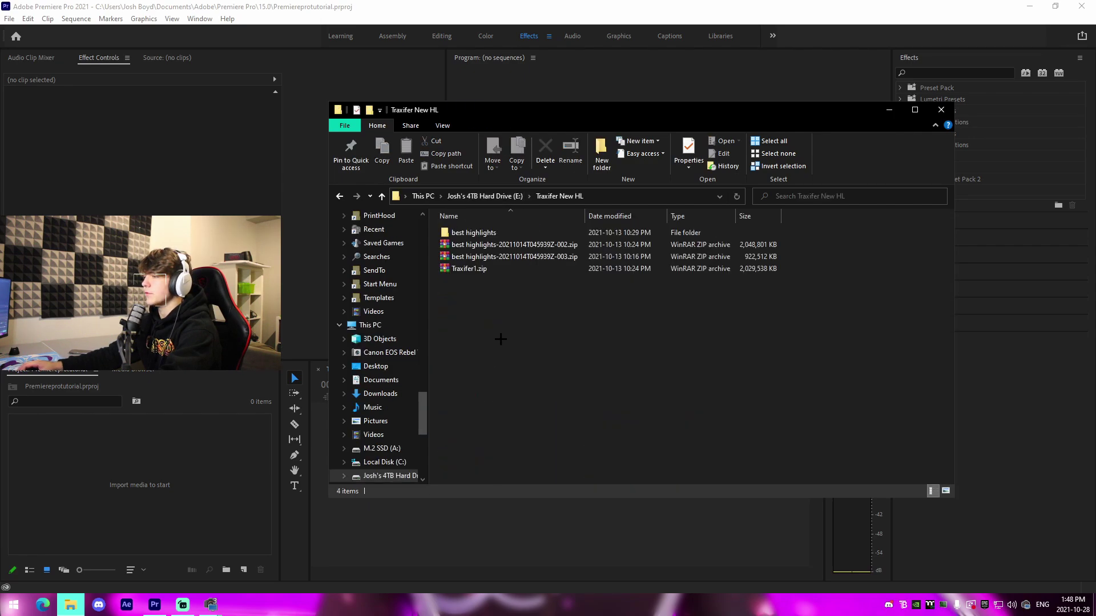
double_click(465, 229)
left_click_drag(435, 281, 219, 459)
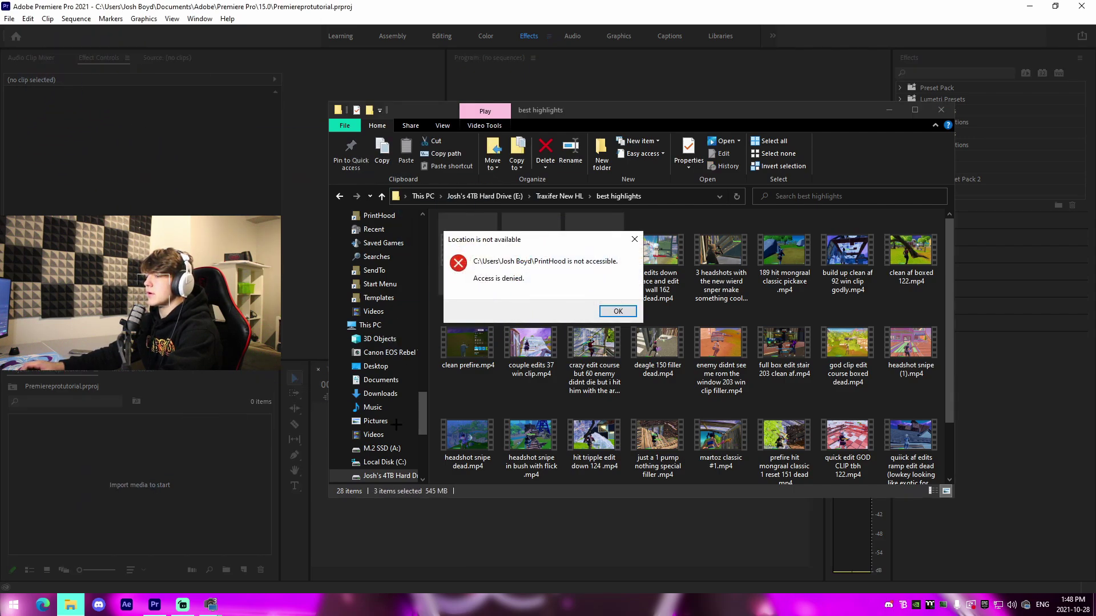
left_click(614, 309)
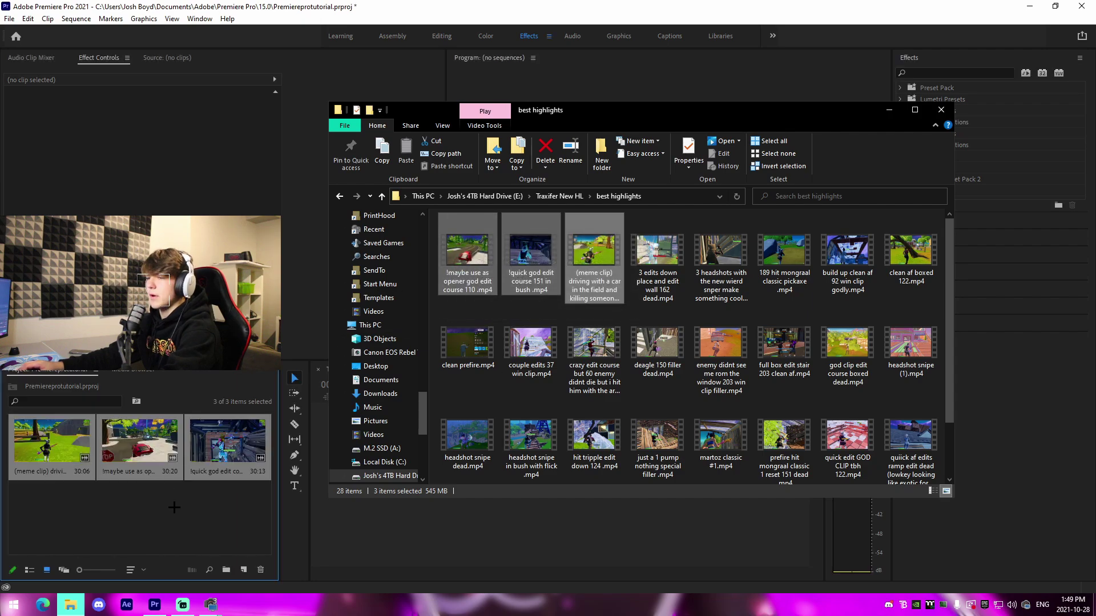
Step: Search the Music folder for "ends of the earth" and import 637godwin - Ends of the Earth.mp3 into the project
left_click_drag(422, 399, 422, 261)
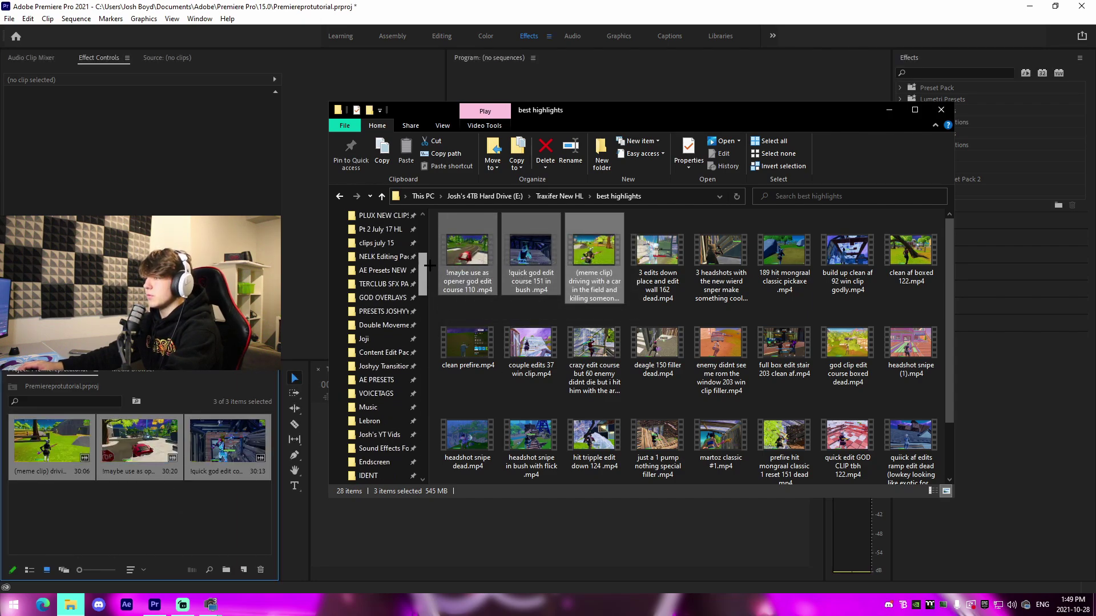
left_click(369, 407)
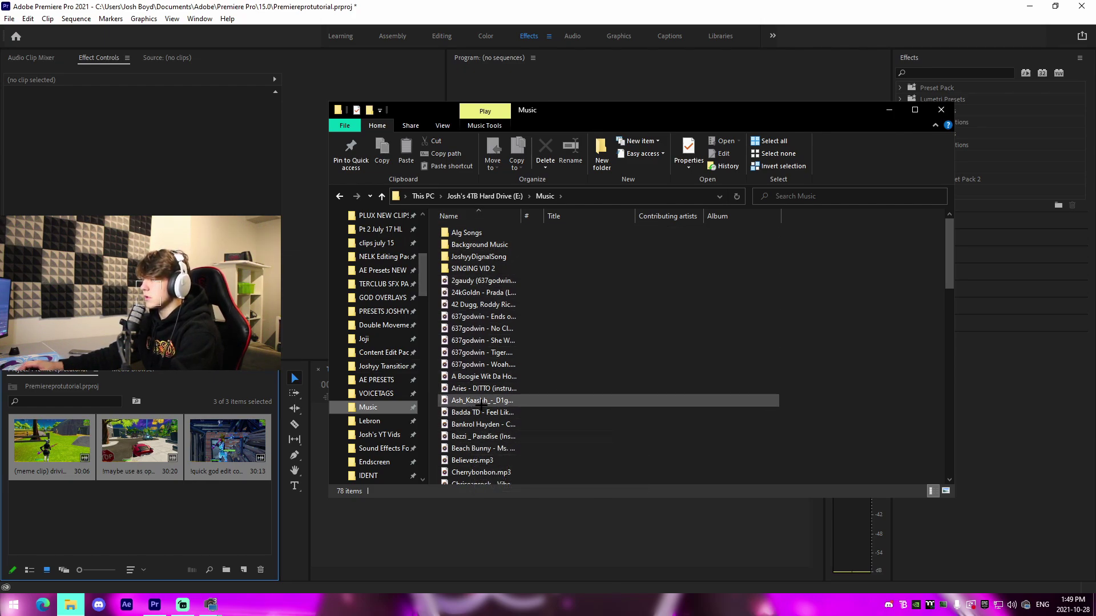
scroll(514, 338, "down", 6)
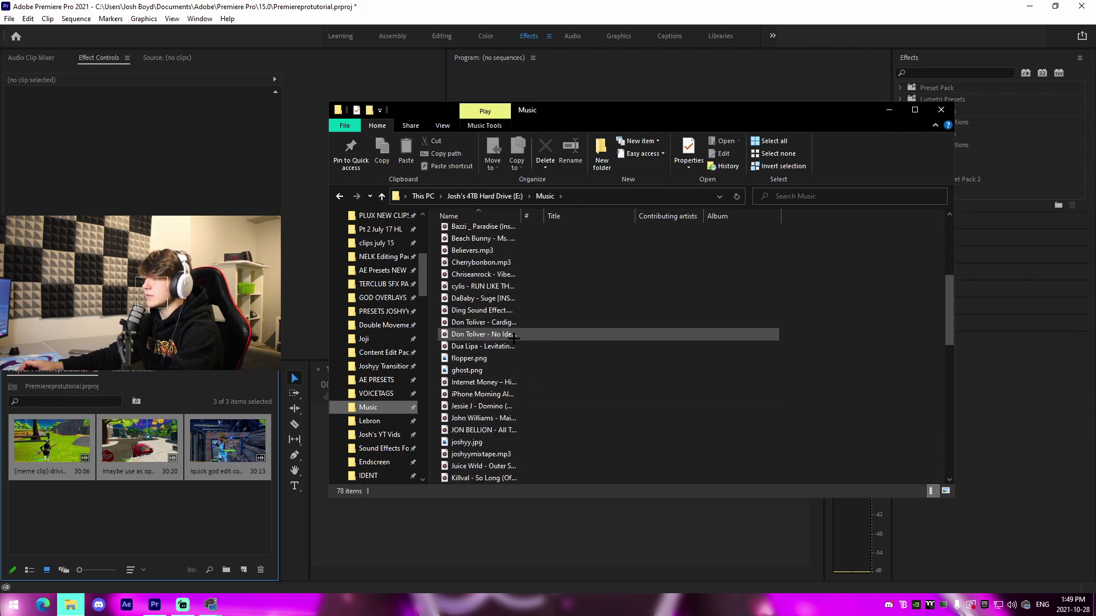
left_click(505, 381)
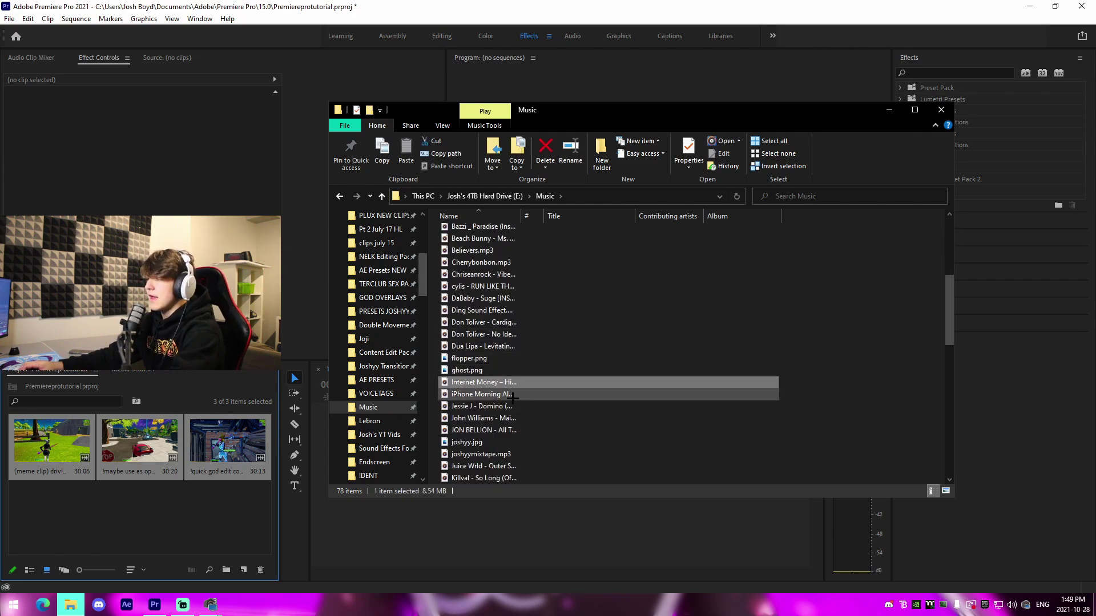
scroll(504, 378, "down", 4)
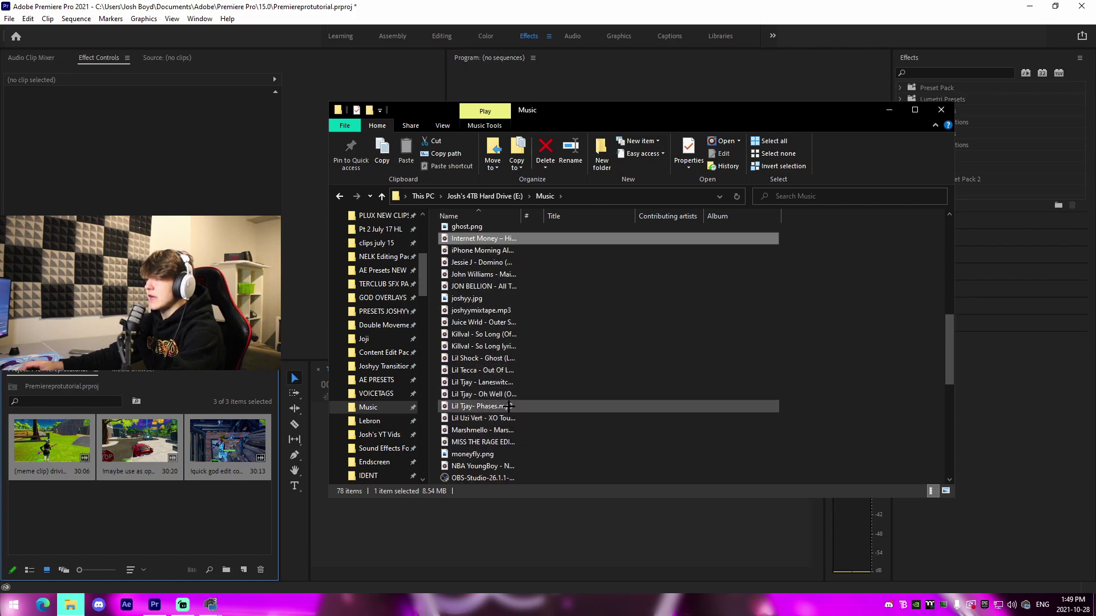
left_click_drag(508, 370, 476, 371)
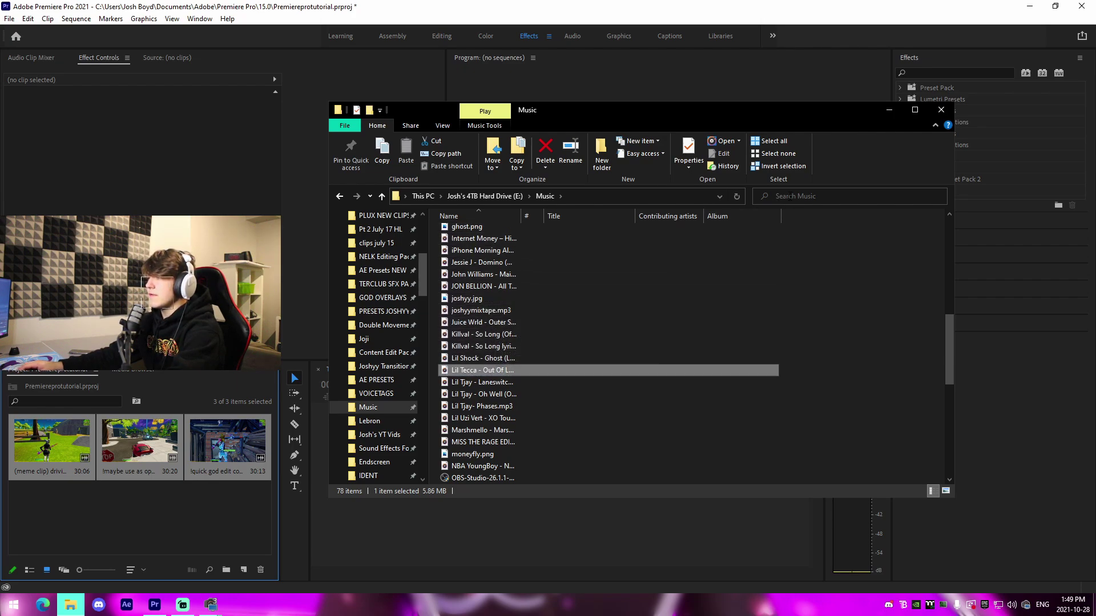
left_click(790, 196)
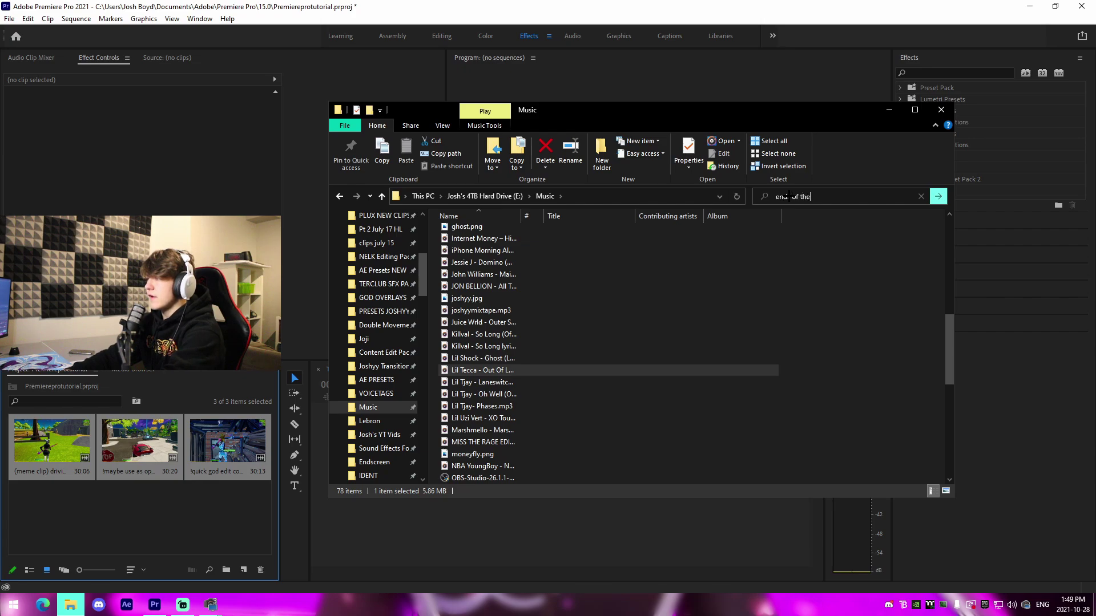
key("Return")
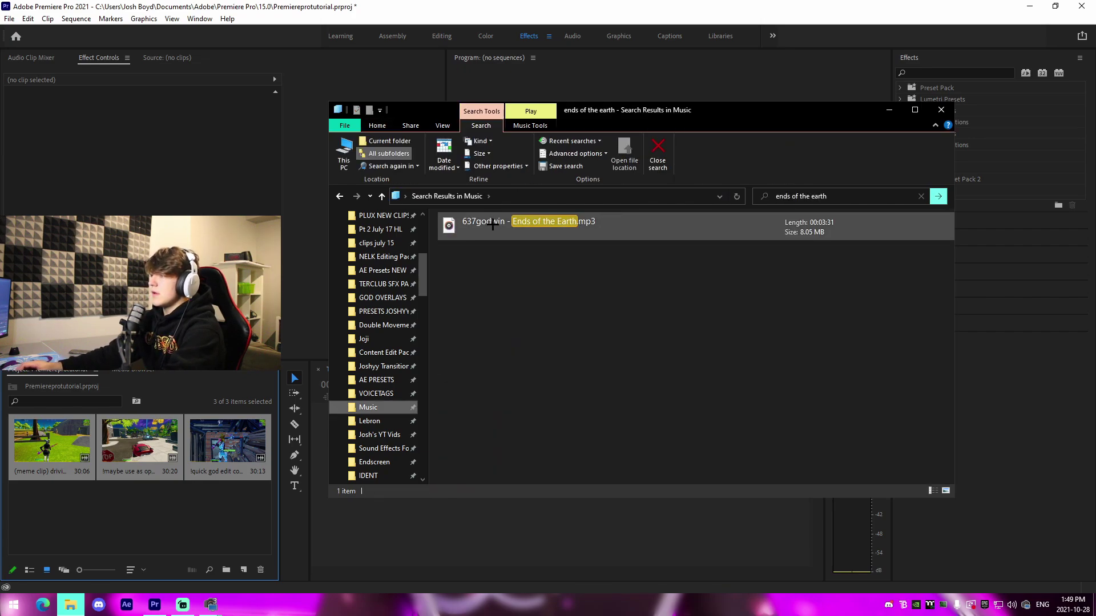
left_click_drag(485, 224, 144, 528)
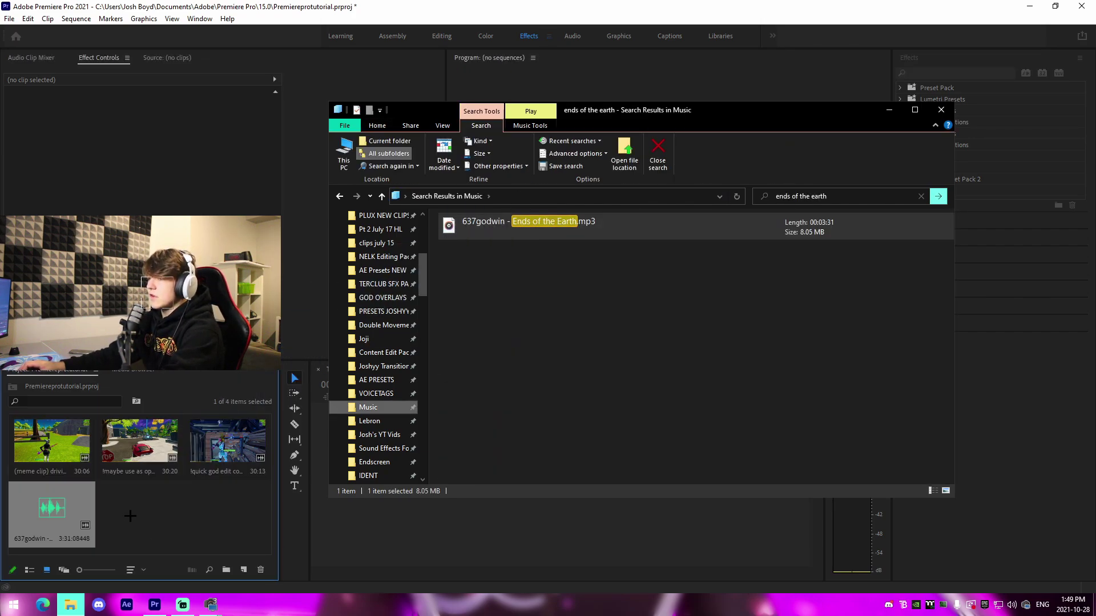
Step: Create a sequence from the imported Ends of the Earth song, starting at 00;00;00;00 on track A1
left_click_drag(404, 452, 404, 453)
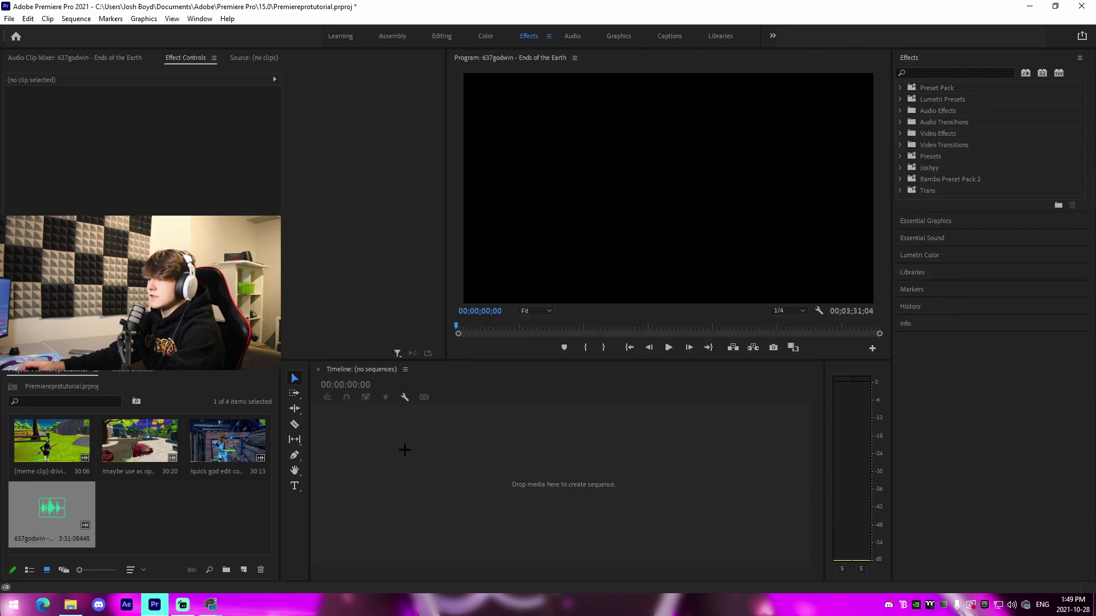
left_click_drag(689, 571, 479, 570)
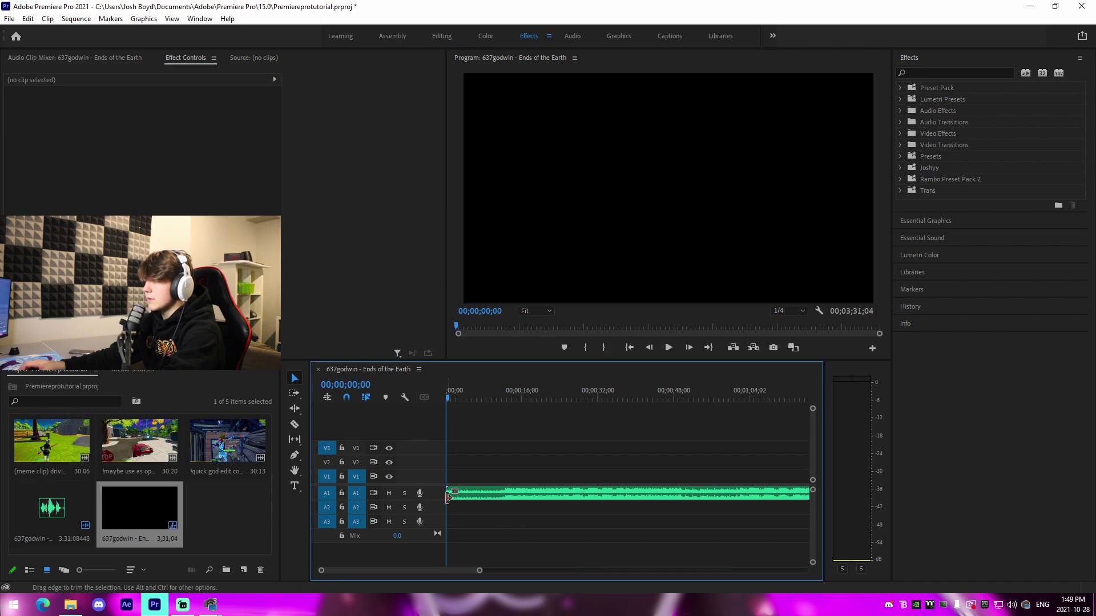
left_click_drag(480, 400, 494, 395)
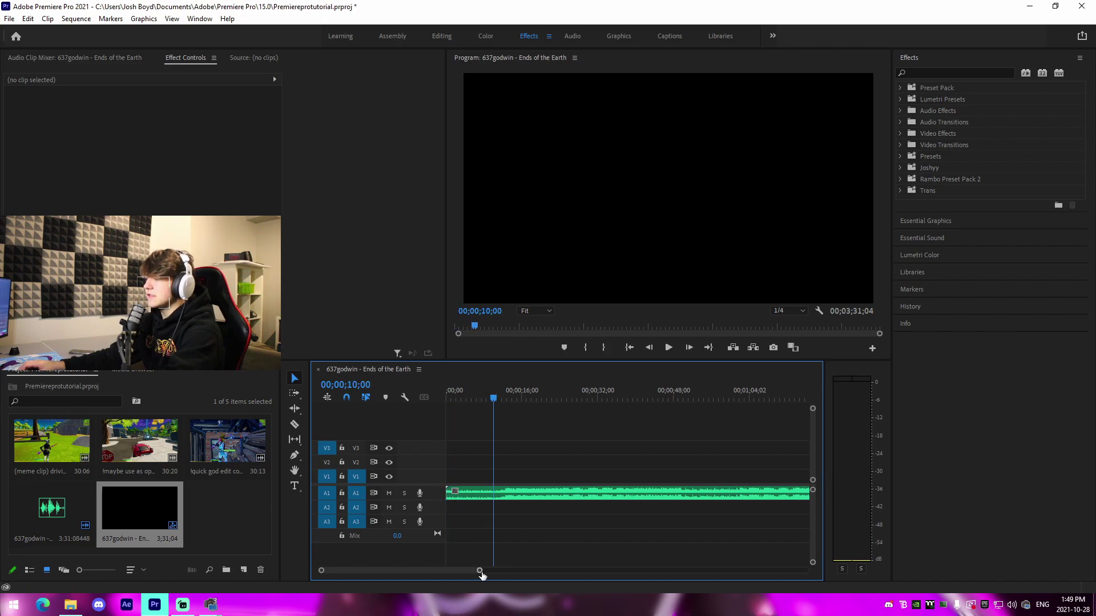
left_click_drag(479, 570, 451, 571)
Step: Play through the song clip and add clip markers on its beats at 00;00;24;25 and 00;00;25;21
left_click(567, 496)
key("space")
left_click(562, 397)
left_click(629, 399)
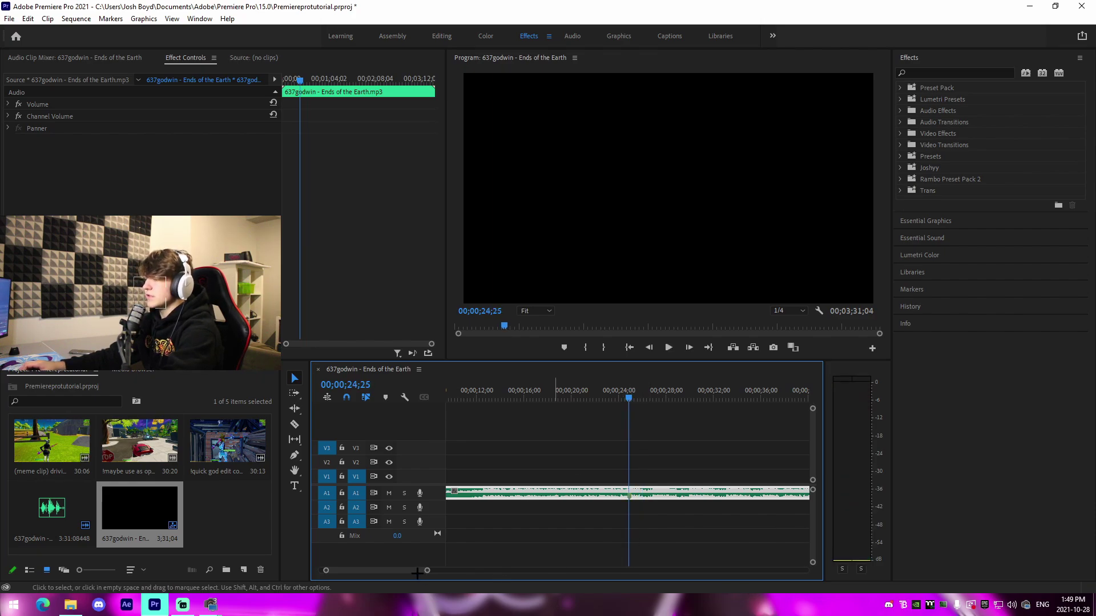
left_click_drag(426, 570, 378, 572)
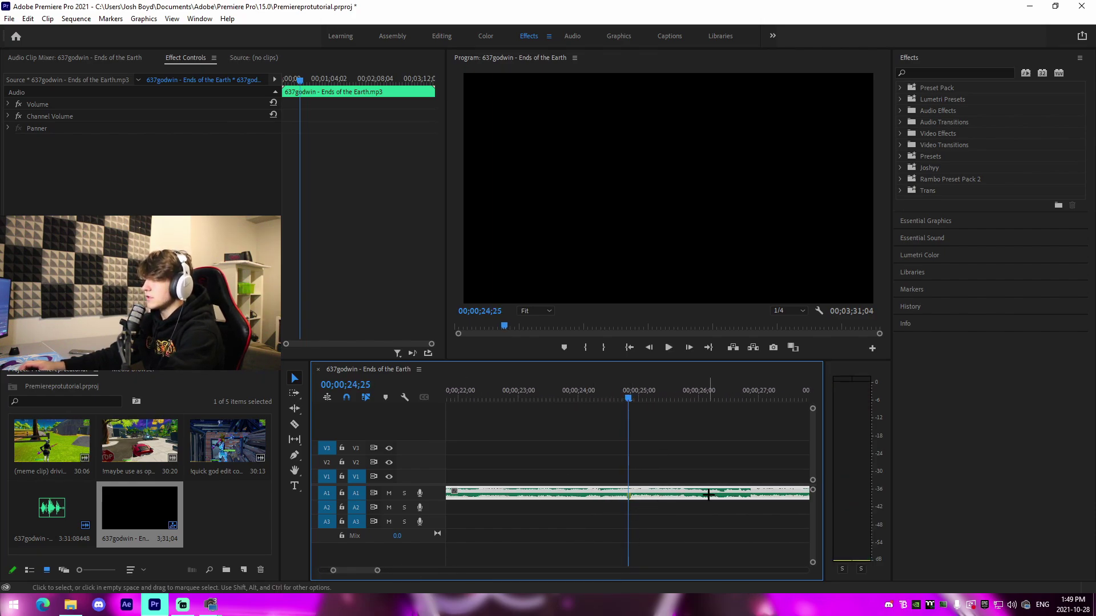
key("space")
Step: Continue playback and add clip markers on the song's beats at 00;00;28;01, shortly before 29 seconds, at about 00;00;31;03 and at 00;00;31;26
key("space")
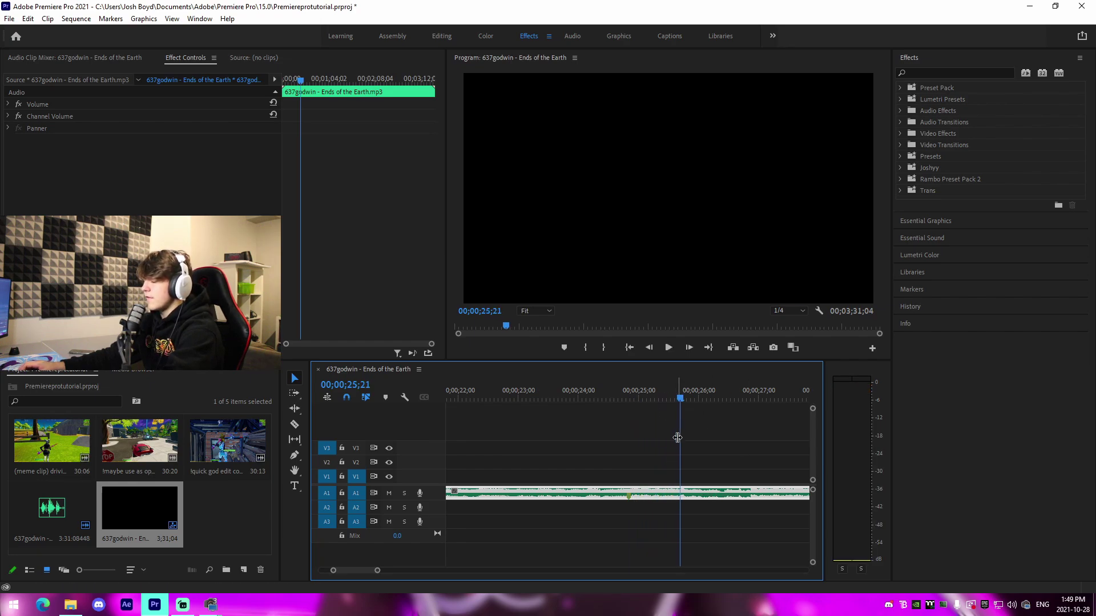
key("space")
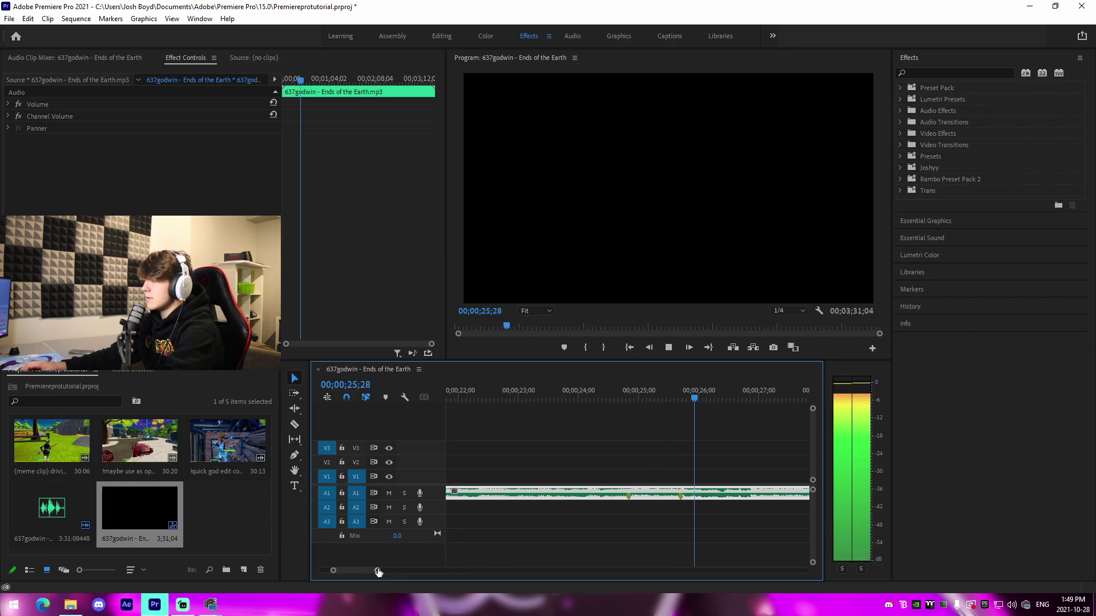
key("minus")
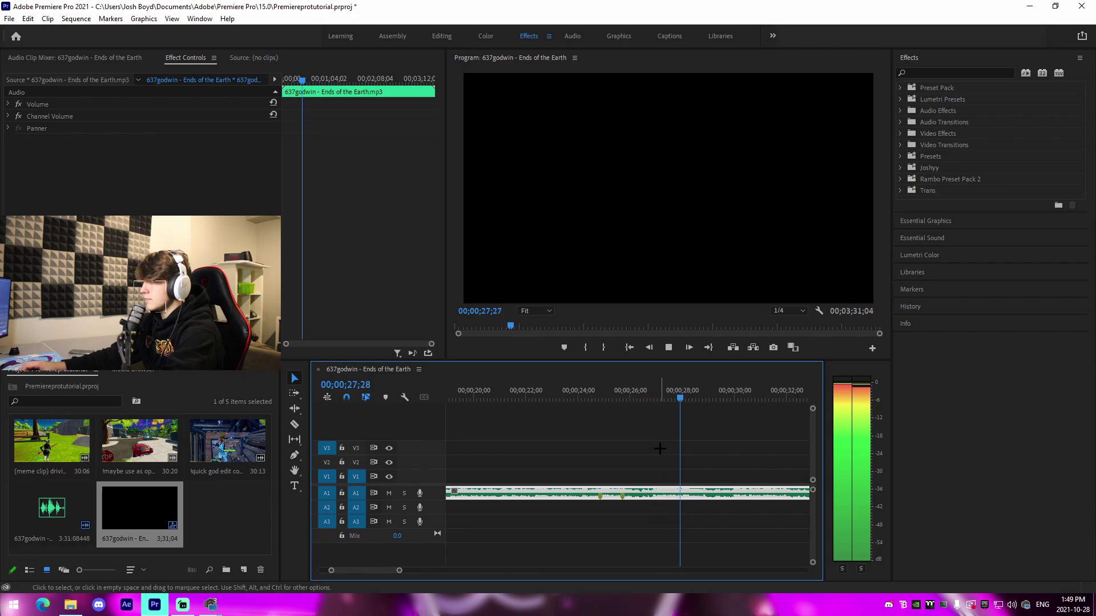
key("space")
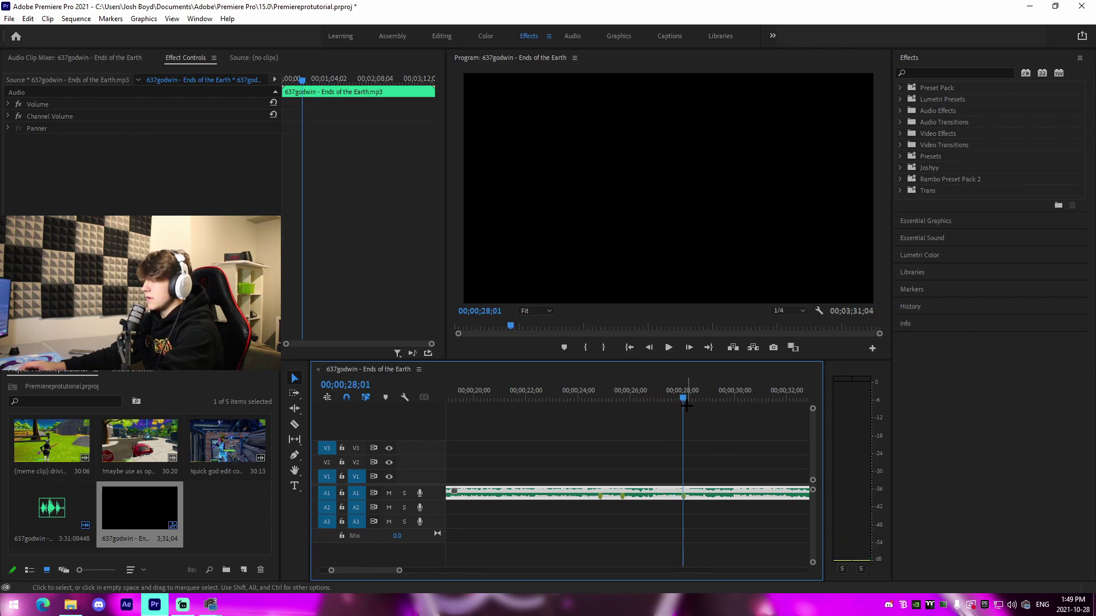
key("space")
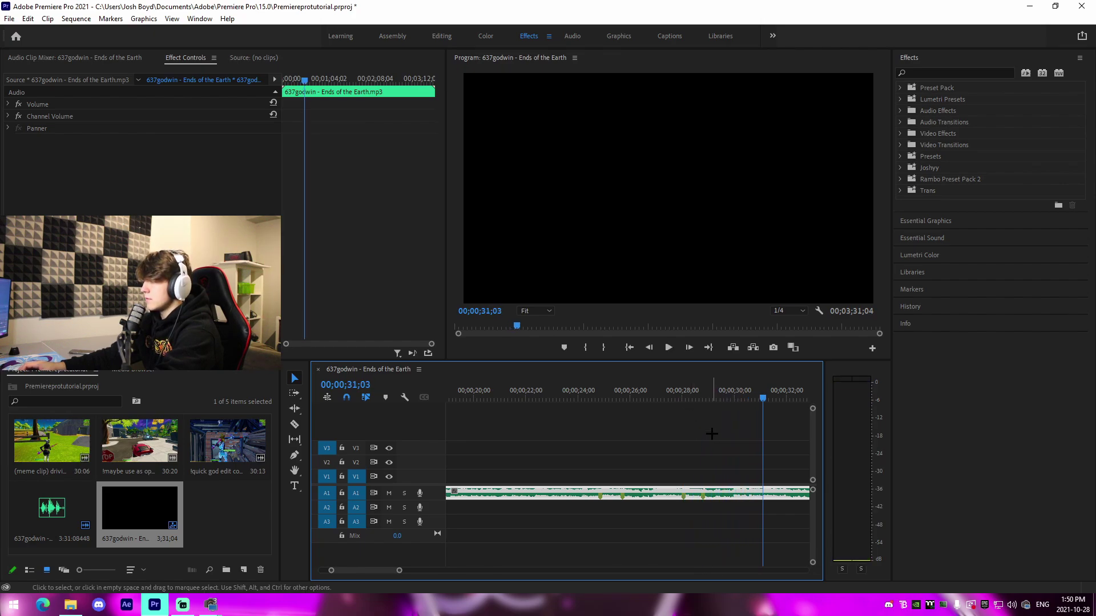
key("space")
left_click_drag(766, 402, 764, 402)
key("space")
key("space")
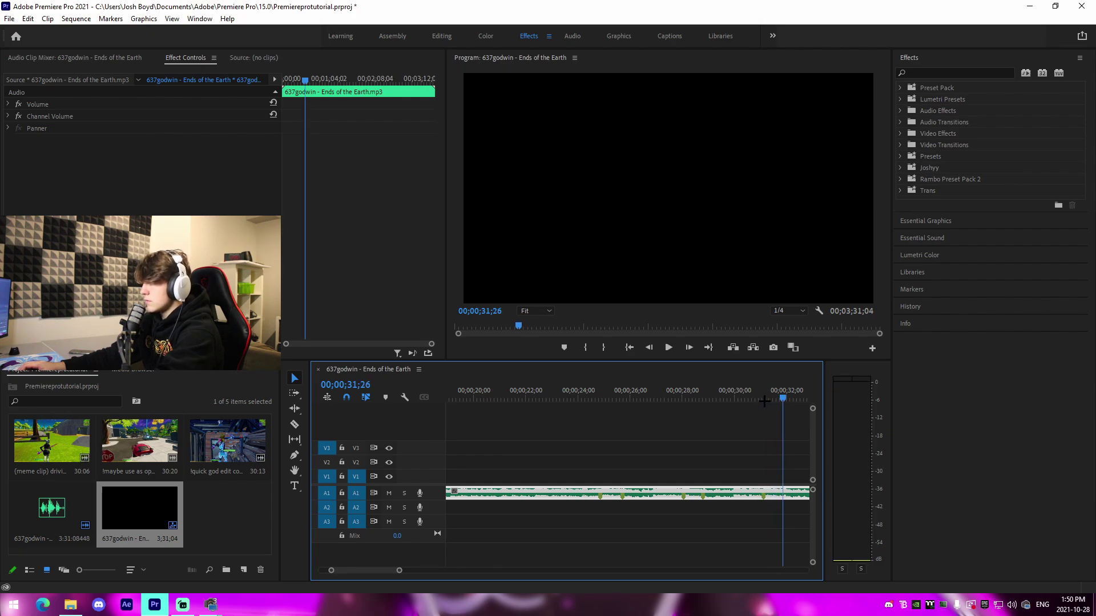
Step: Split the song at 00;00;23;00 and delete the part before the cut
left_click(551, 391)
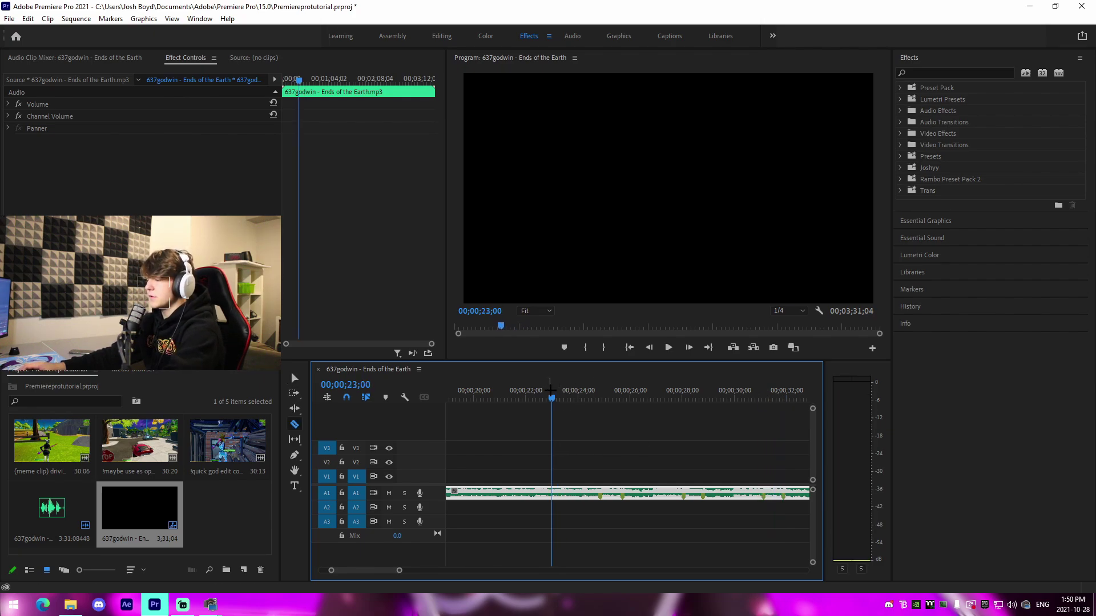
left_click(553, 491)
key("a")
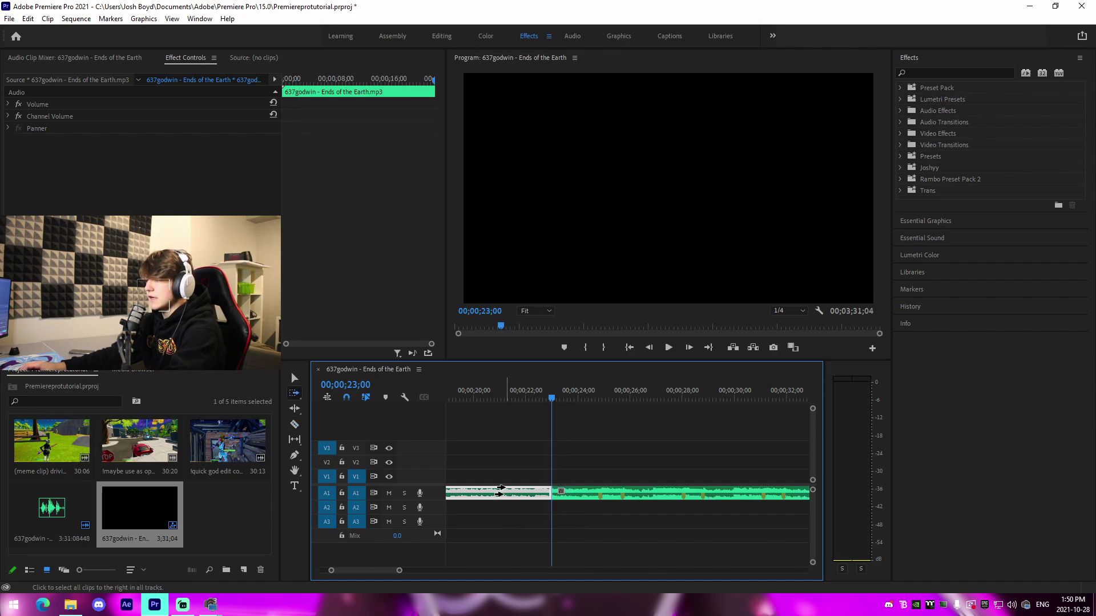
left_click(505, 490)
key("v")
left_click(532, 489)
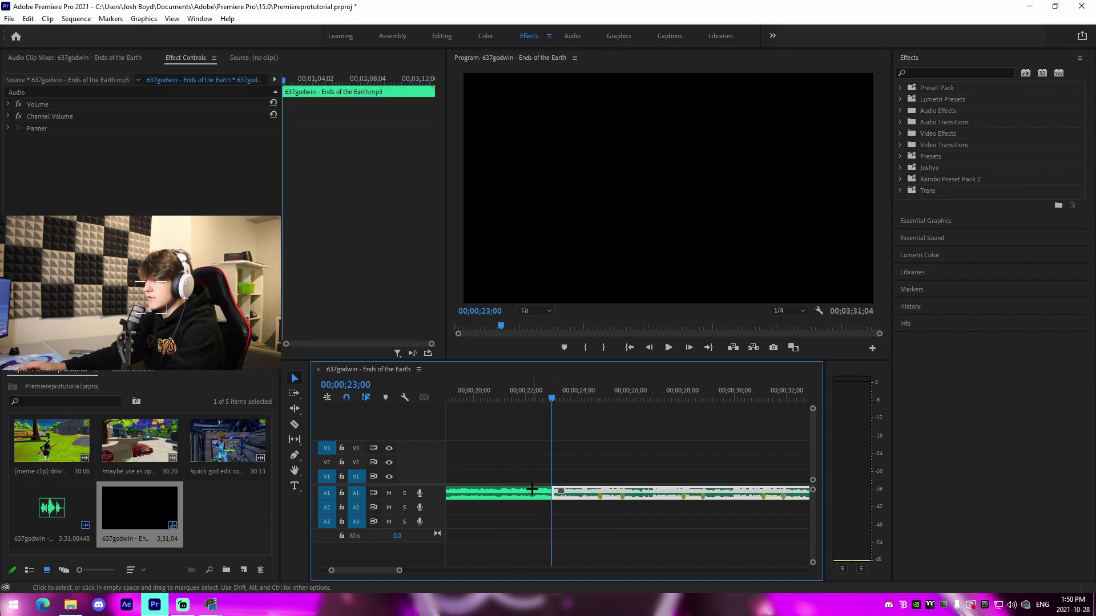
key("Delete")
Step: Move the remaining marked part of the song to the start of the sequence at 00;00;00;00
left_click_drag(583, 500, 482, 499)
left_click_drag(461, 394, 439, 399)
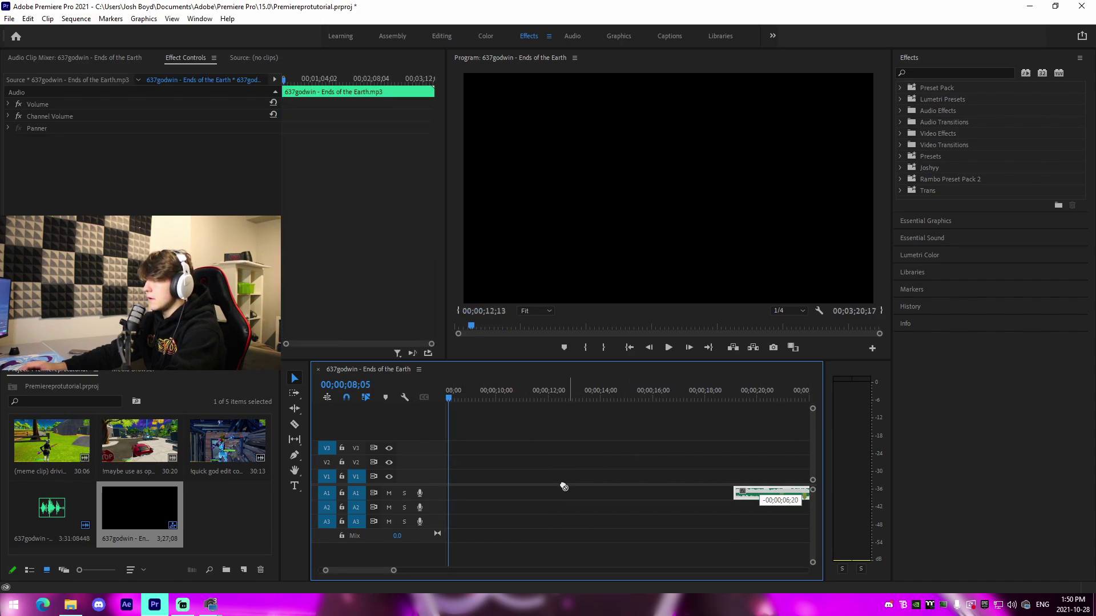
left_click_drag(759, 492, 526, 493)
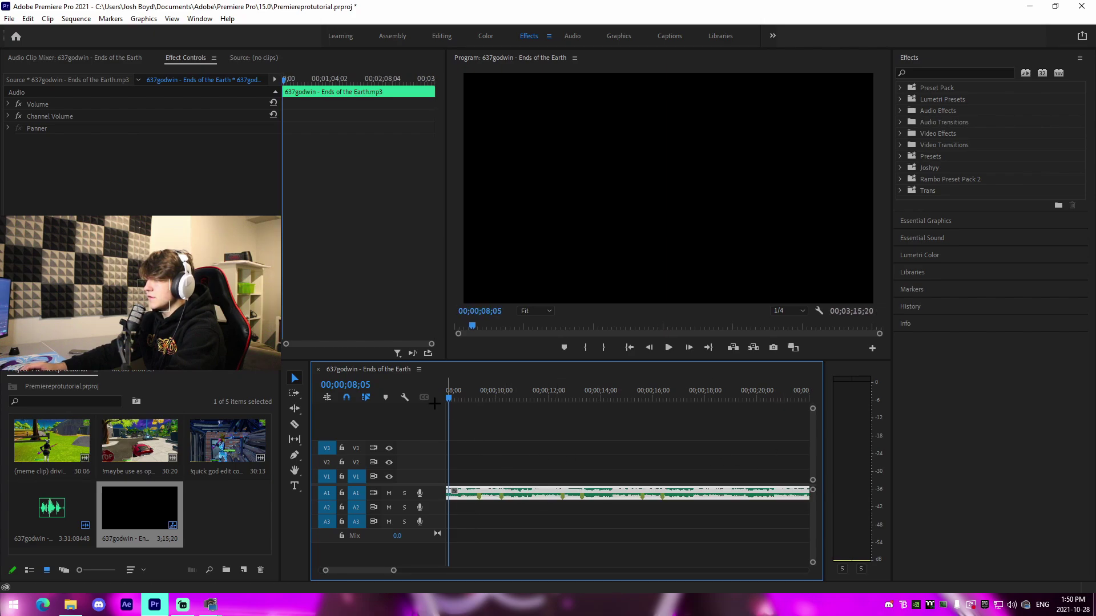
key("Home")
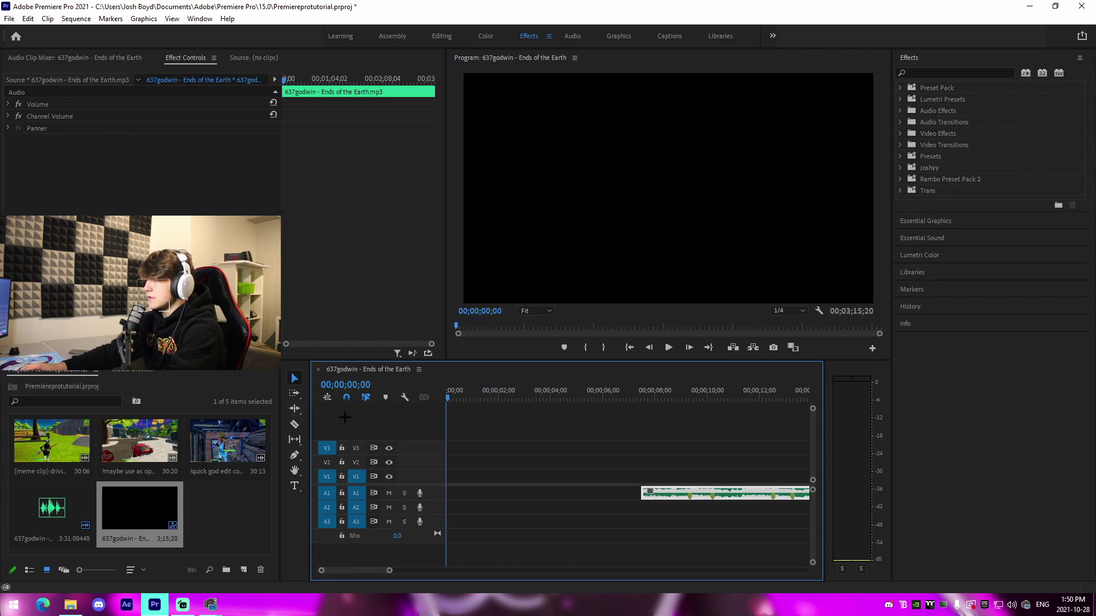
left_click_drag(661, 493, 465, 496)
left_click(507, 521)
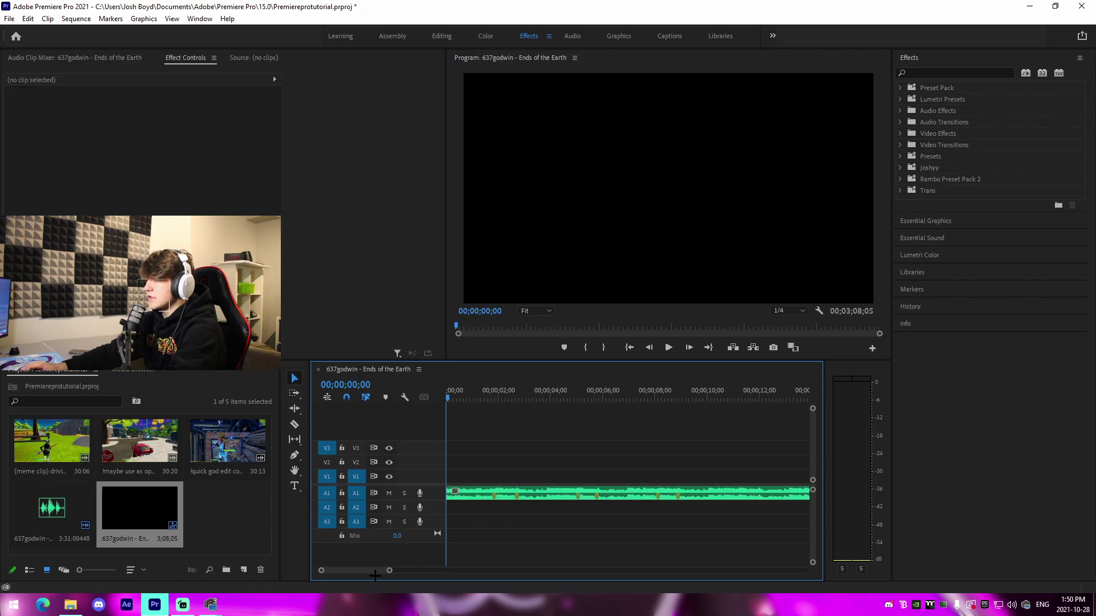
Step: Cut the song at 00;00;09;24, shortly after its last beat marker, delete the remainder and play back the trimmed part
left_click_drag(389, 570, 403, 570)
key("a")
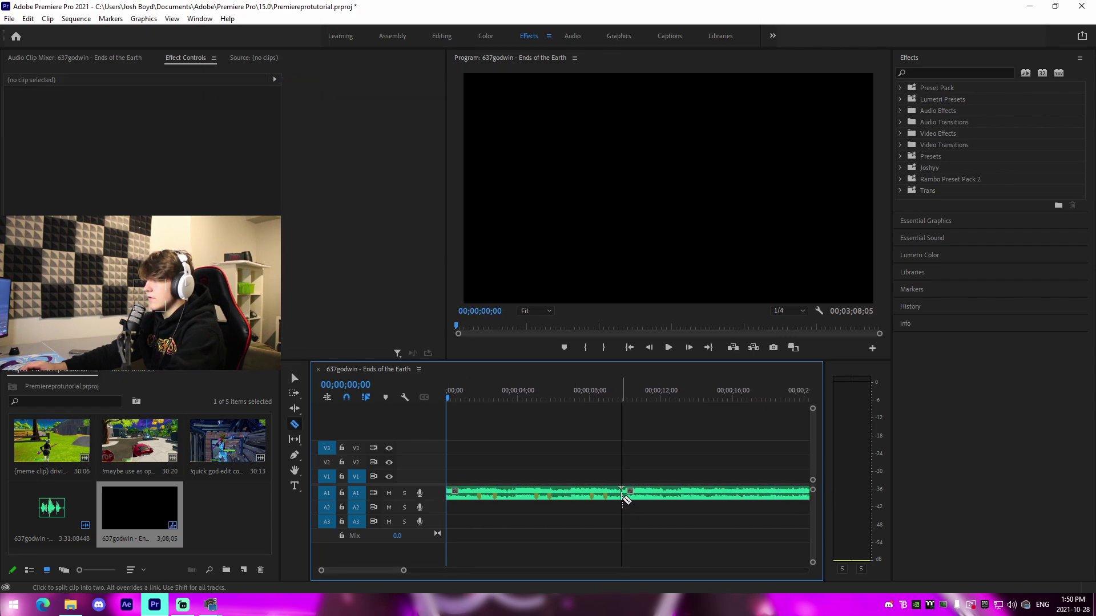
left_click(628, 493)
key("Delete")
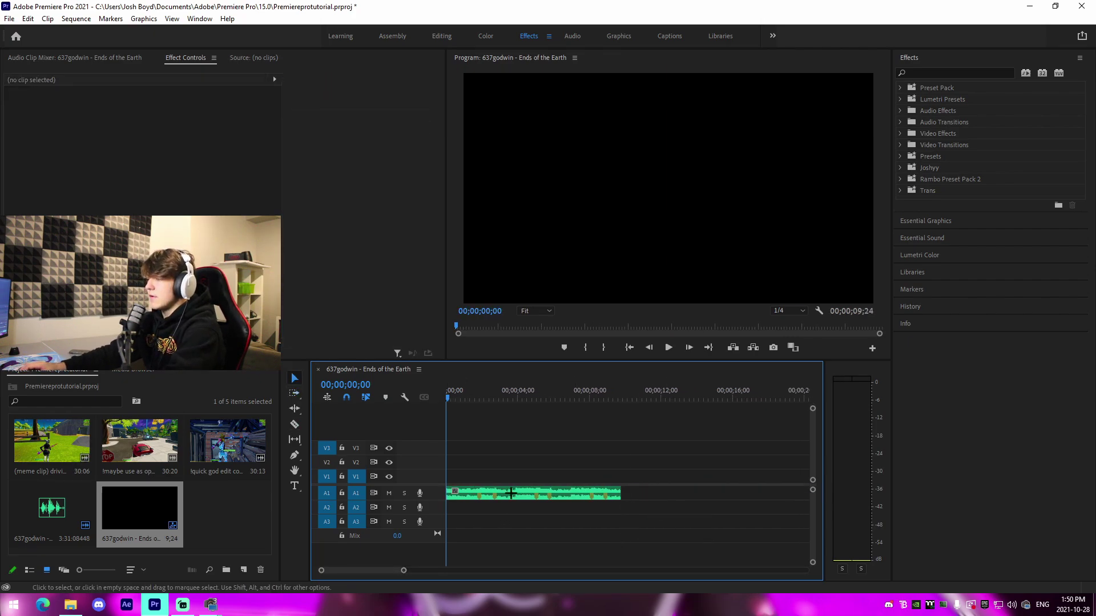
left_click_drag(404, 570, 384, 570)
key("space")
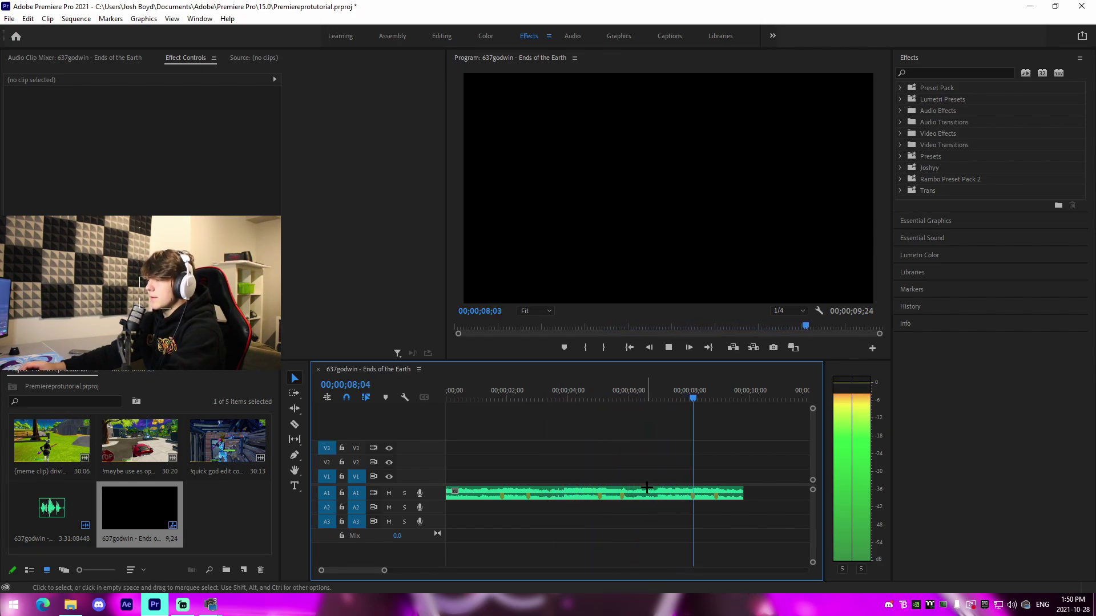
key("space")
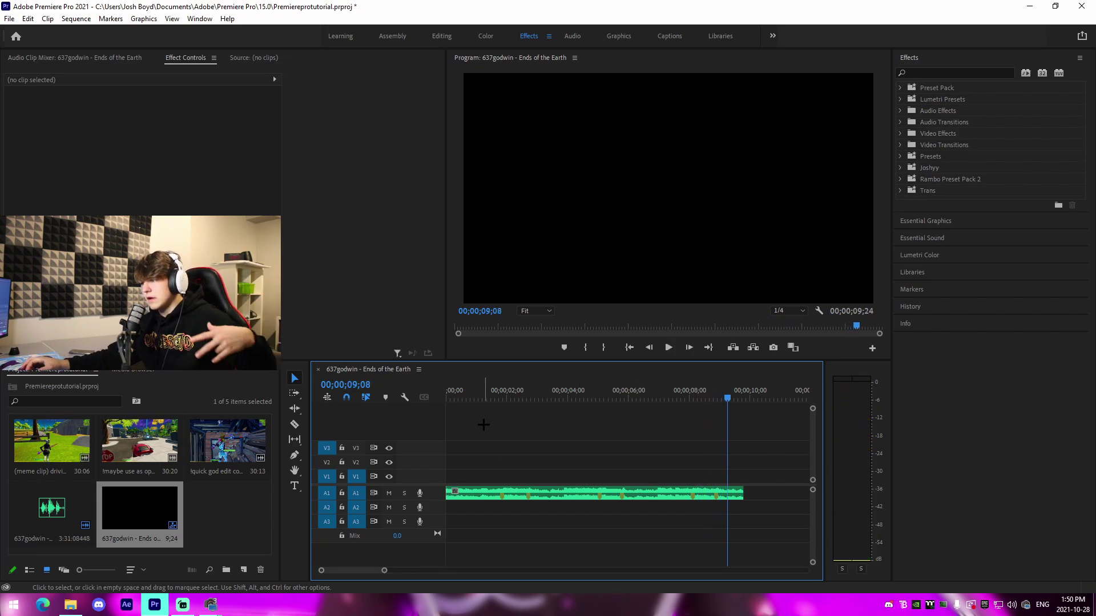
Step: Change the sequence's timebase to 60.00 frames/second
left_click(76, 19)
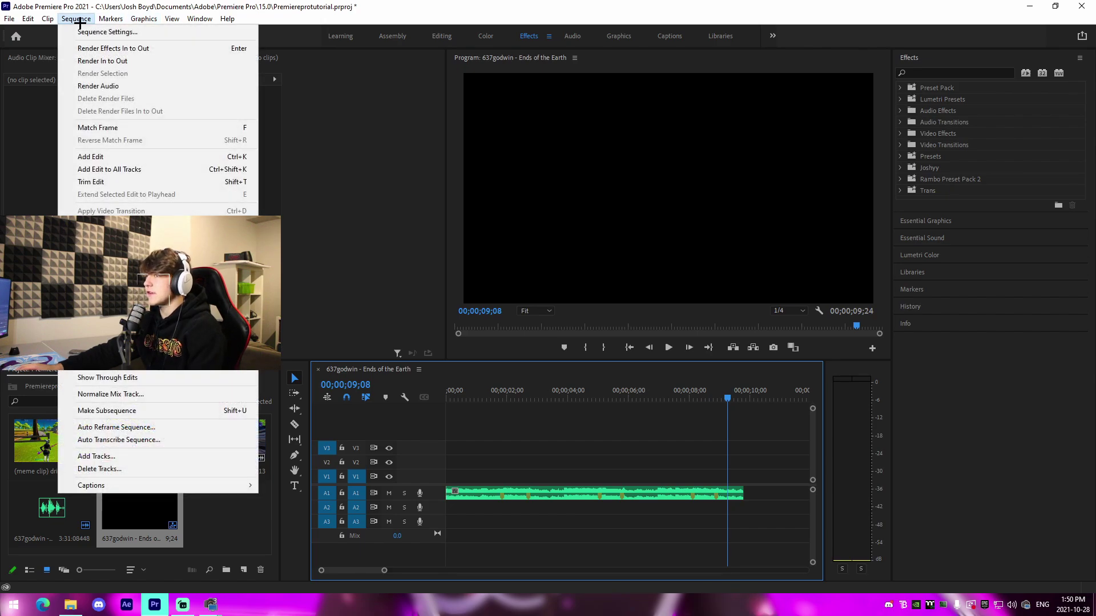
left_click(85, 30)
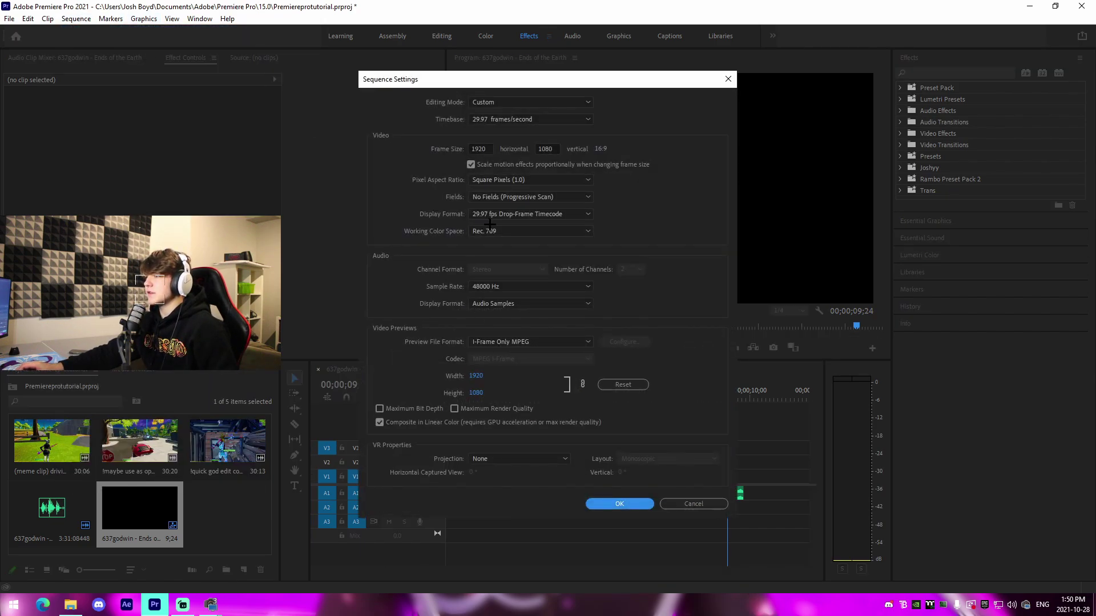
left_click(508, 118)
left_click(515, 268)
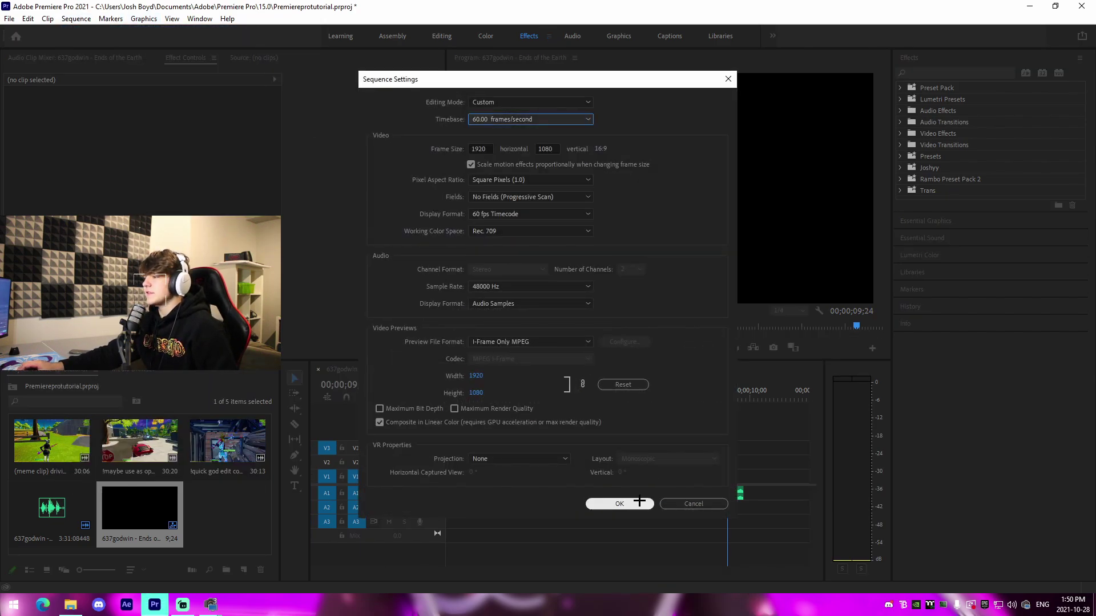
left_click(622, 504)
Step: Place the playhead on the song's beat marker at 00:00:01:50 and move the song down to audio track A2
left_click(502, 395)
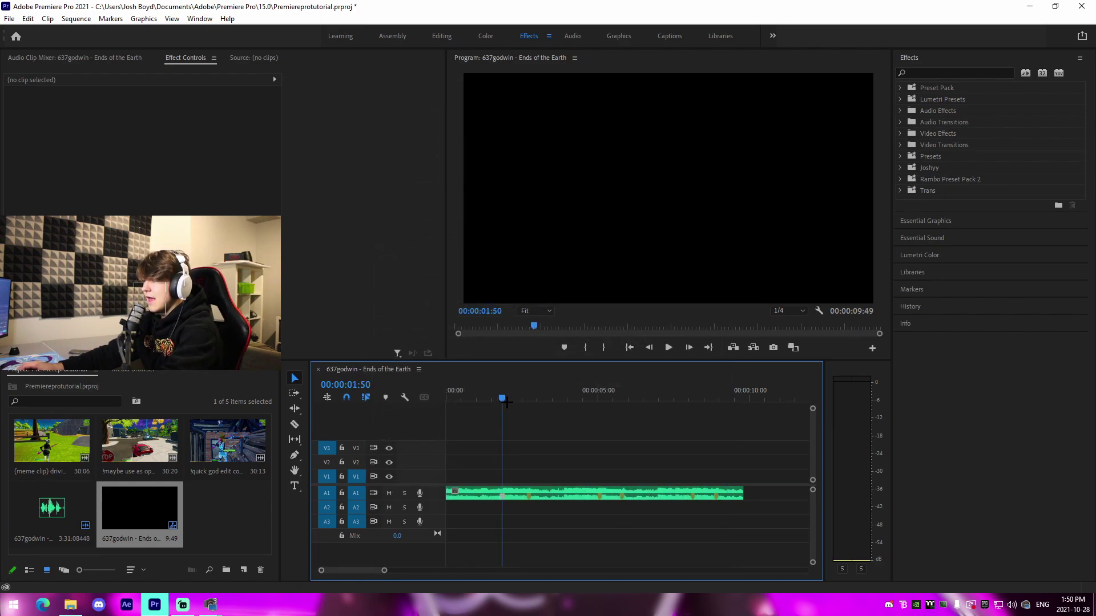
left_click(57, 443)
left_click_drag(288, 459, 106, 445)
left_click_drag(485, 494, 490, 511)
left_click(474, 420)
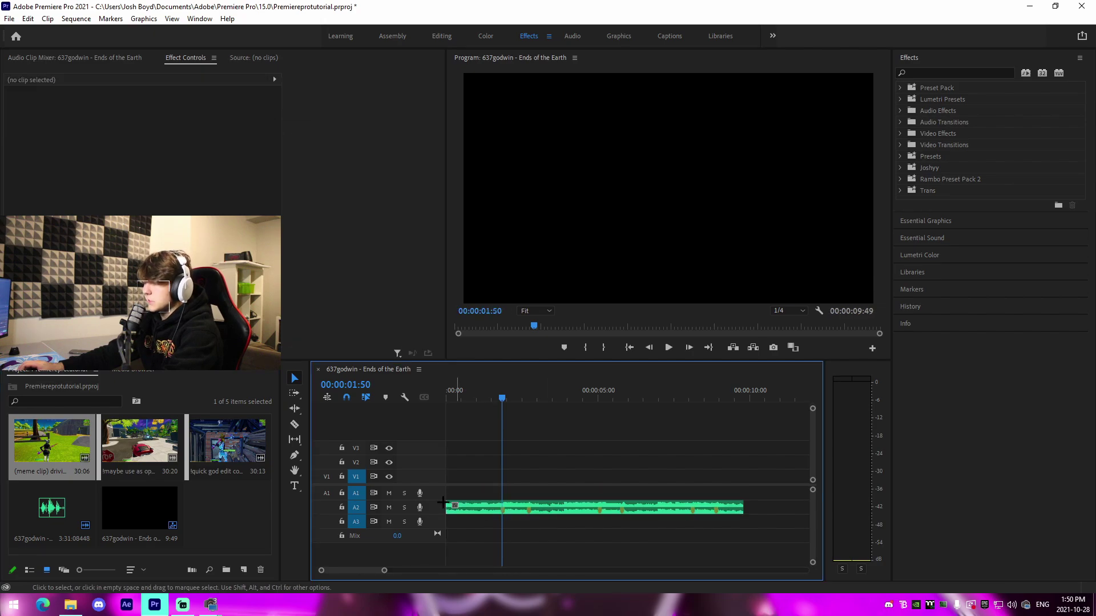
Step: Preview the meme clip of driving in the field and remove it from the project
double_click(44, 444)
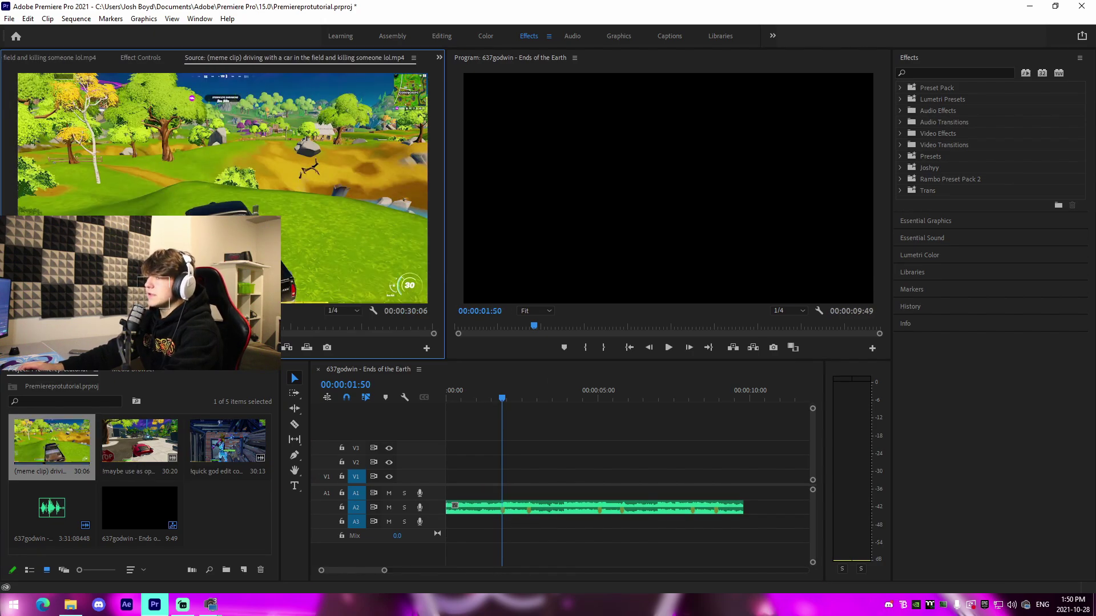
left_click_drag(229, 326, 371, 326)
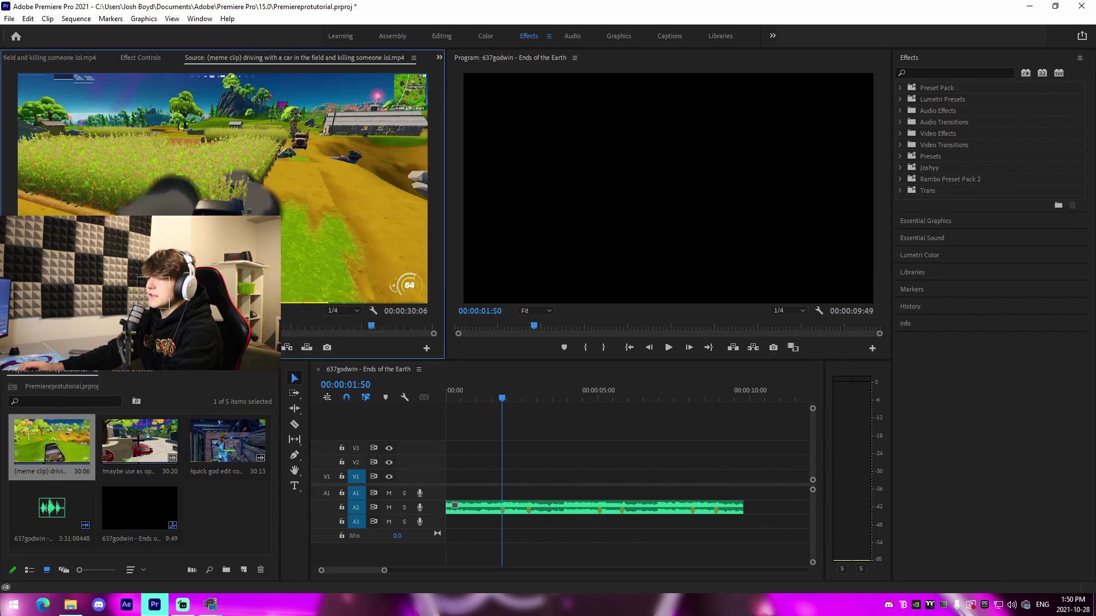
left_click(55, 610)
left_click(378, 436)
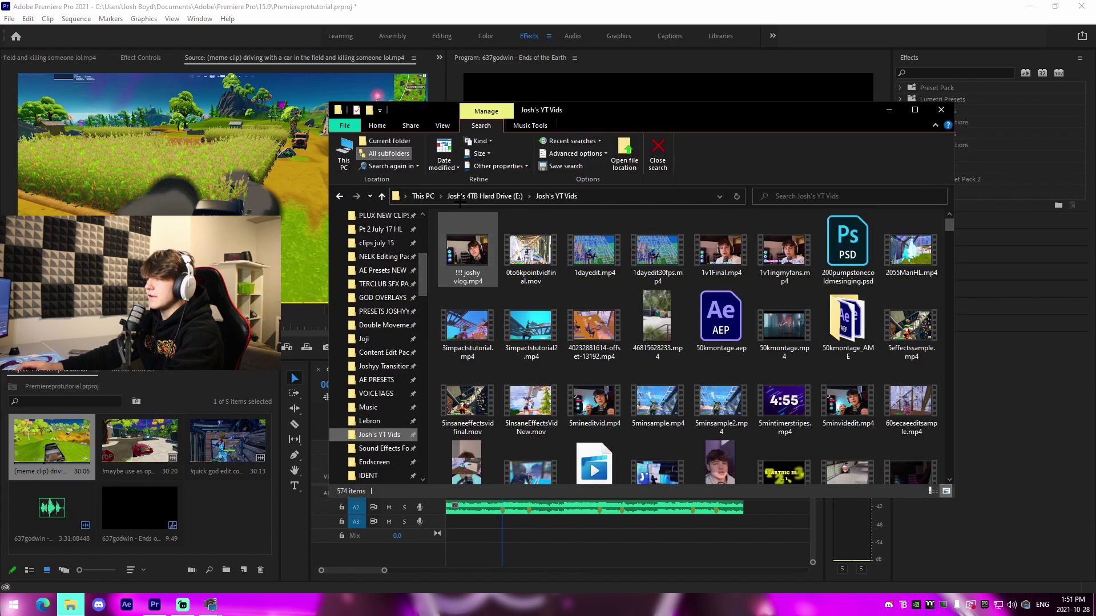
left_click(484, 195)
scroll(479, 378, "down", 10)
scroll(477, 382, "down", 8)
left_click(69, 451)
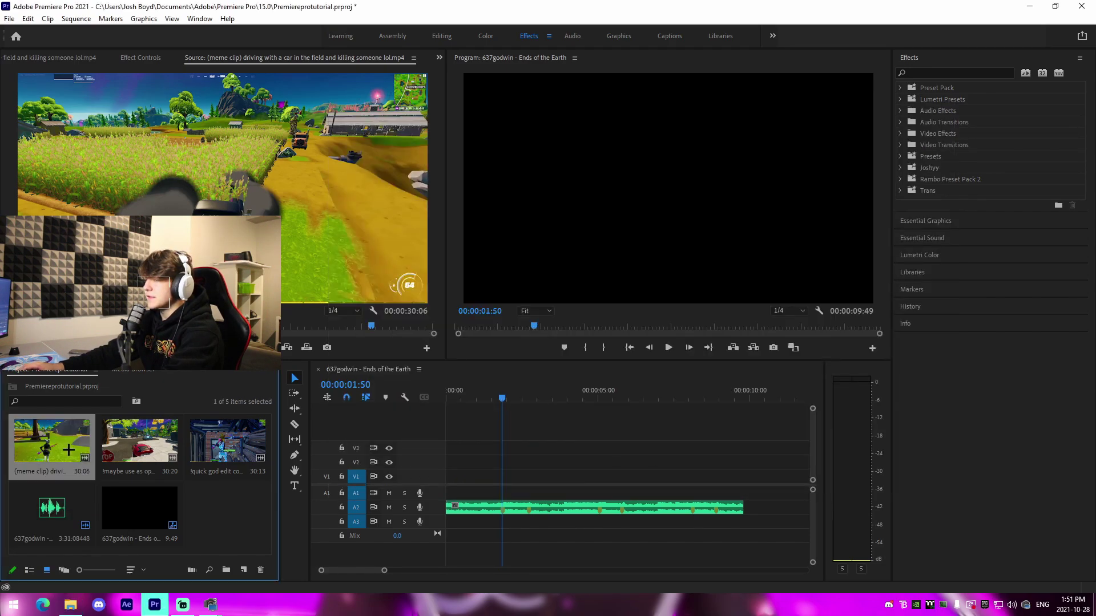
key("Delete")
Step: Import "full box edit stair 203 clean af.mp4" from the best highlights folder inside Traxifer New HL on drive E
left_click(70, 605)
scroll(482, 465, "down", 15)
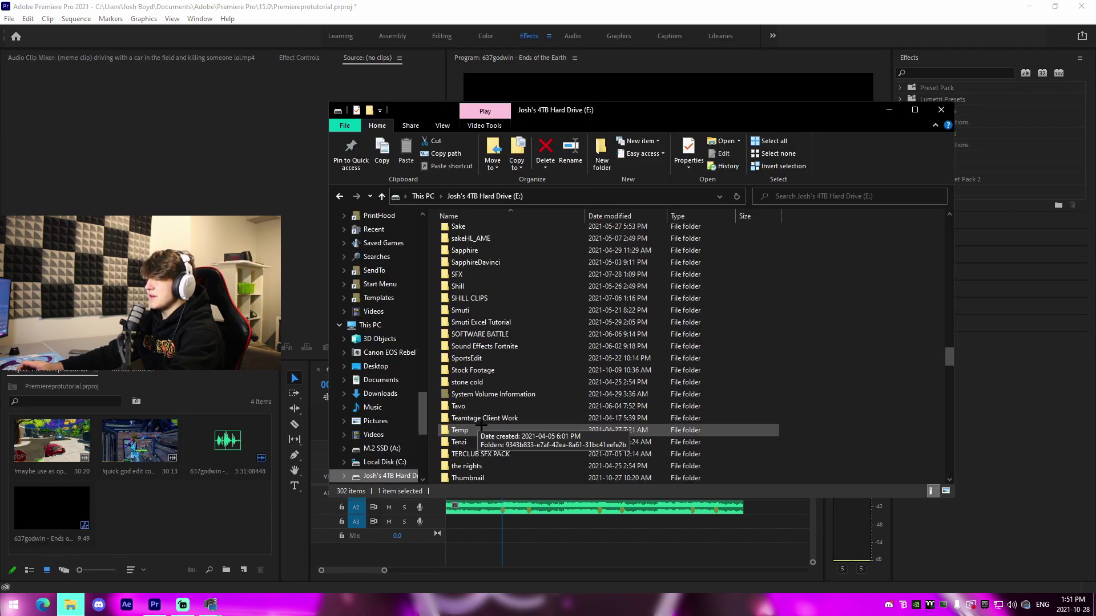
scroll(483, 464, "down", 2)
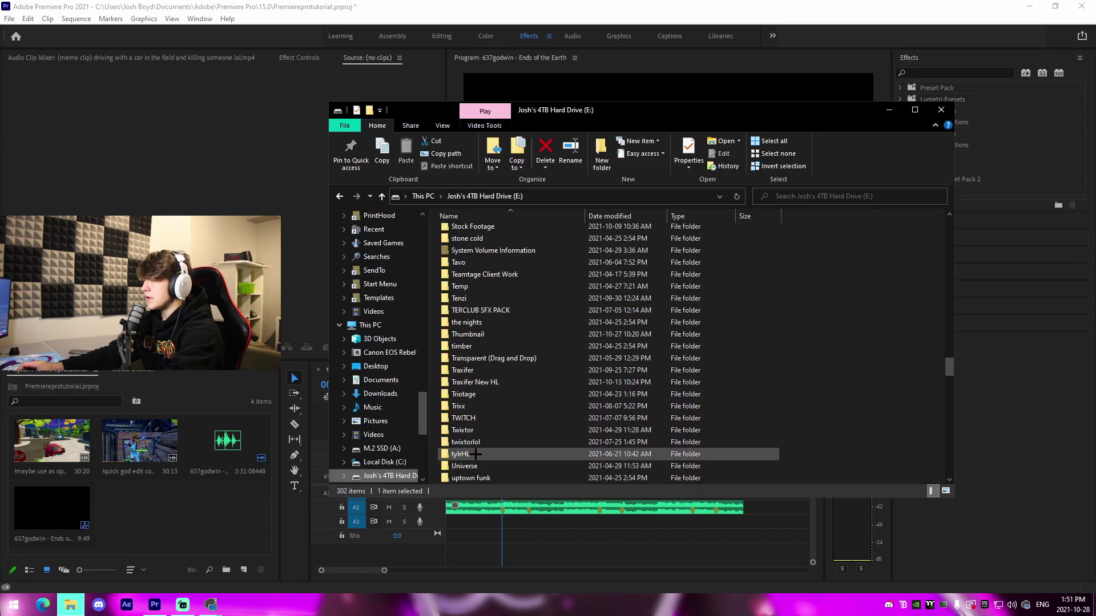
double_click(475, 379)
double_click(480, 234)
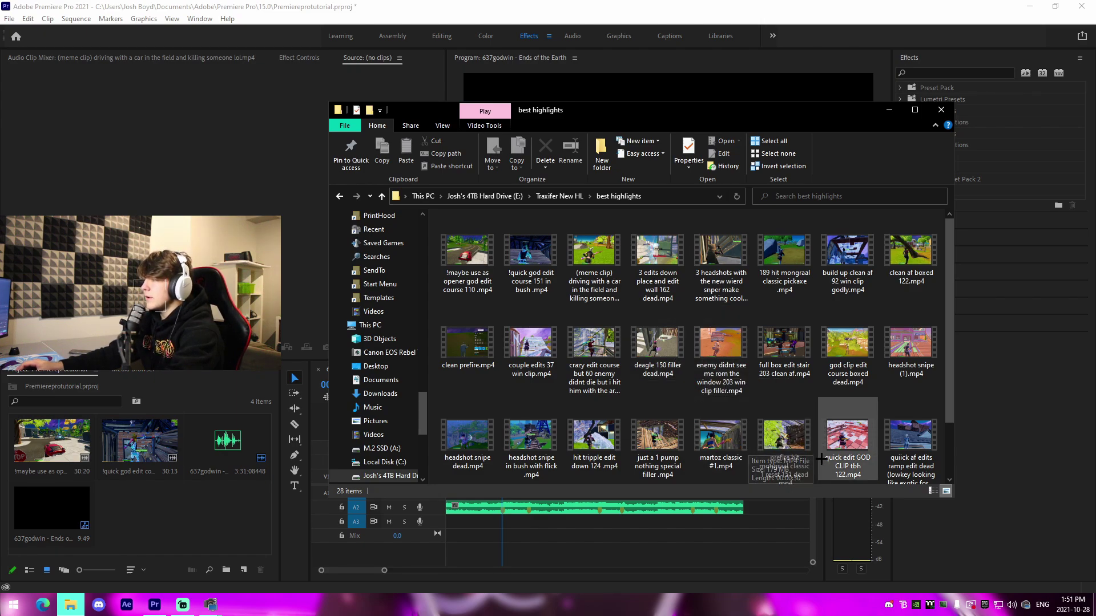
left_click_drag(809, 361, 163, 529)
Step: Mark a 00:00:01:52 range of the full box edit clip around the elimination and place it on V1 above the song
double_click(139, 511)
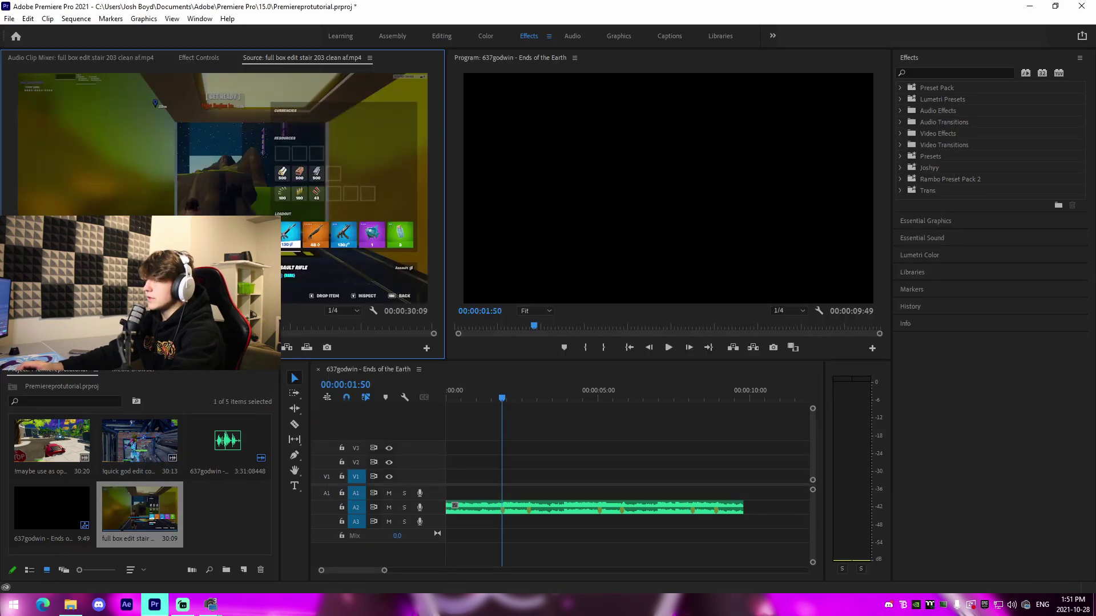
left_click_drag(282, 324, 365, 352)
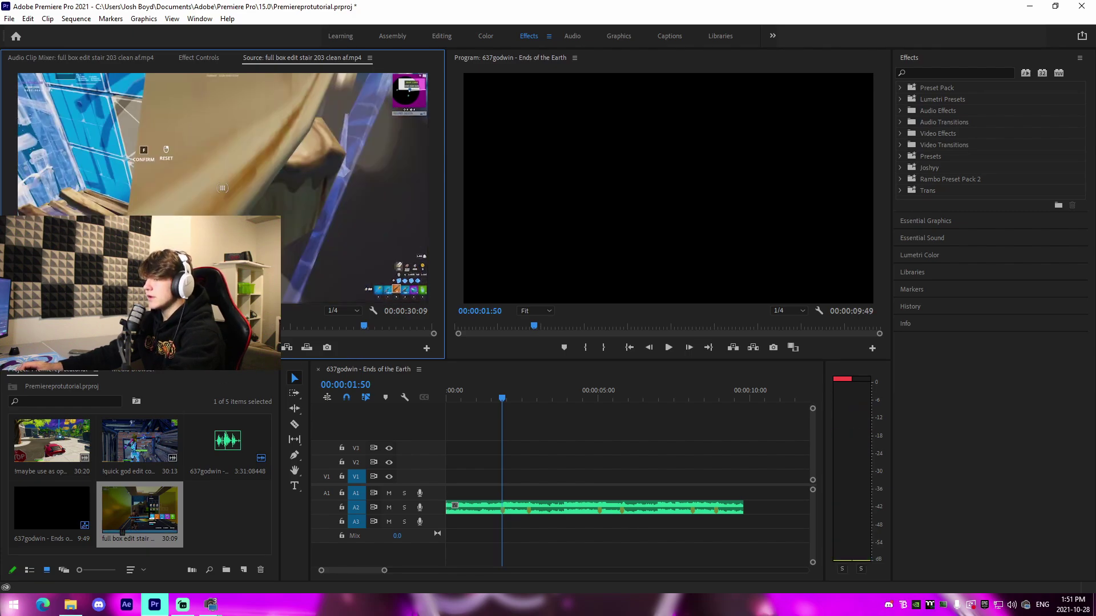
left_click_drag(375, 326, 389, 326)
left_click_drag(140, 508, 484, 480)
Step: Add a marker to the gameplay clip at the shot, at 00:00:02:03, and align it with the song's 00:00:01:50 beat marker
left_click_drag(384, 570, 361, 570)
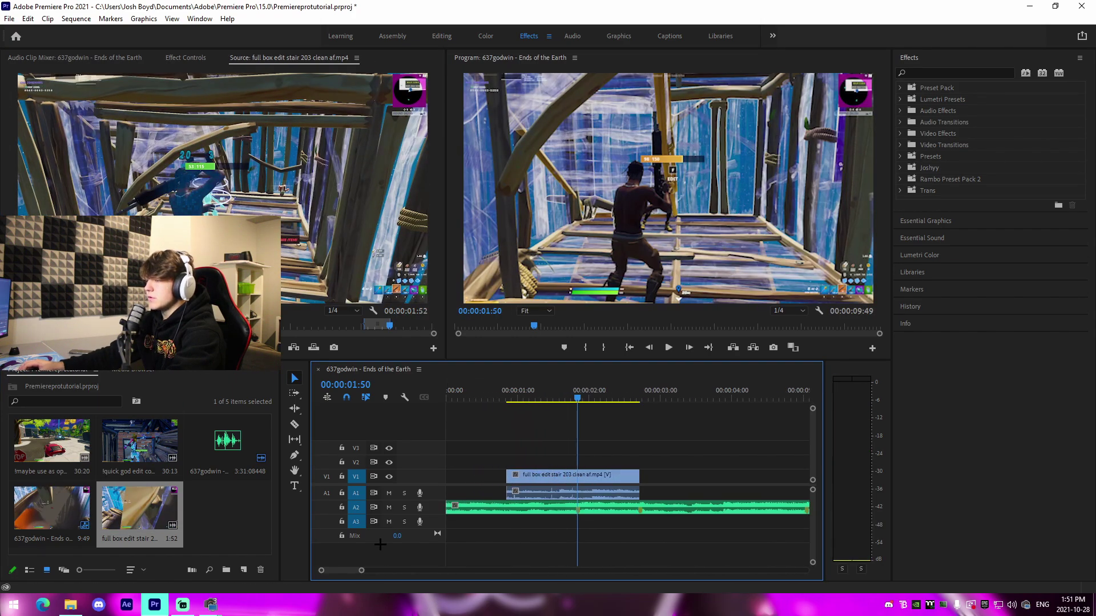
left_click(584, 398)
left_click_drag(588, 395, 592, 395)
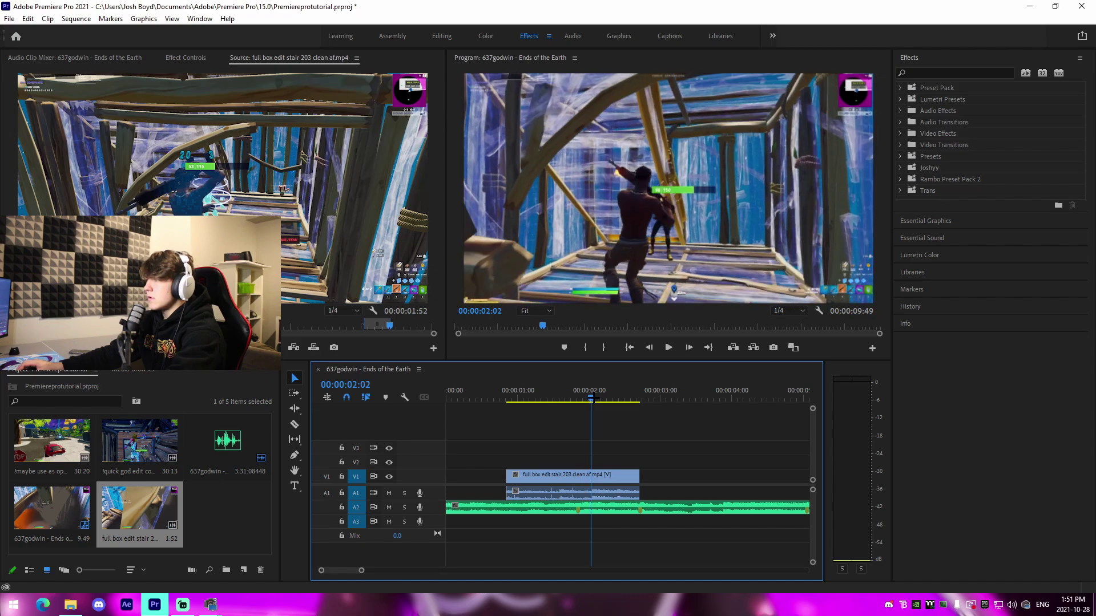
key("shift+Left")
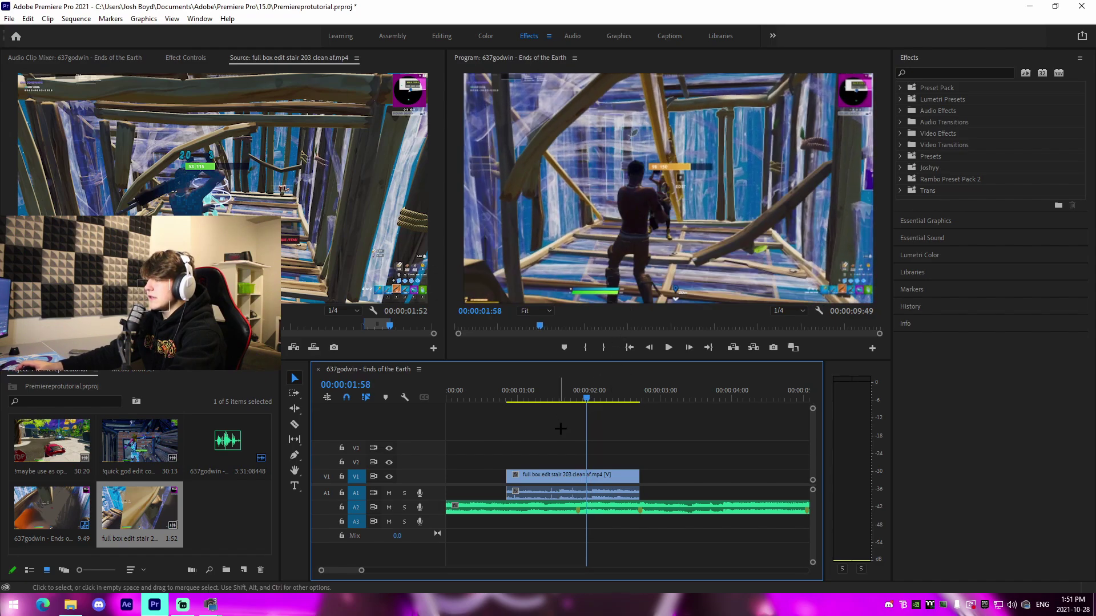
key("shift+Right")
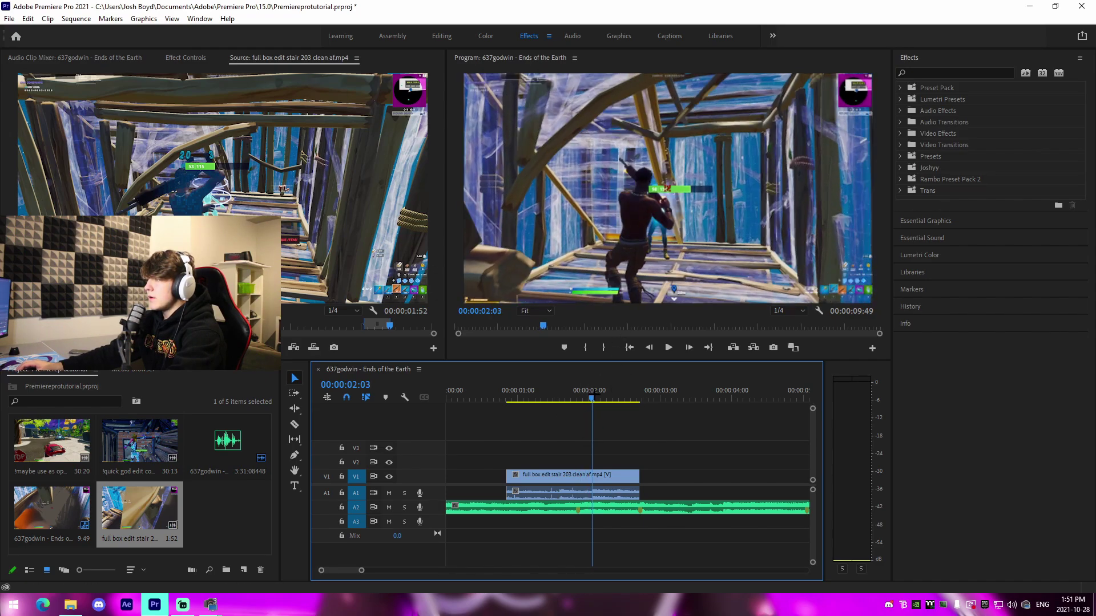
left_click_drag(601, 494, 586, 494)
Step: Extend the gameplay clip back to the sequence start and forward to the song's second beat marker, and play it back
left_click_drag(494, 476, 427, 478)
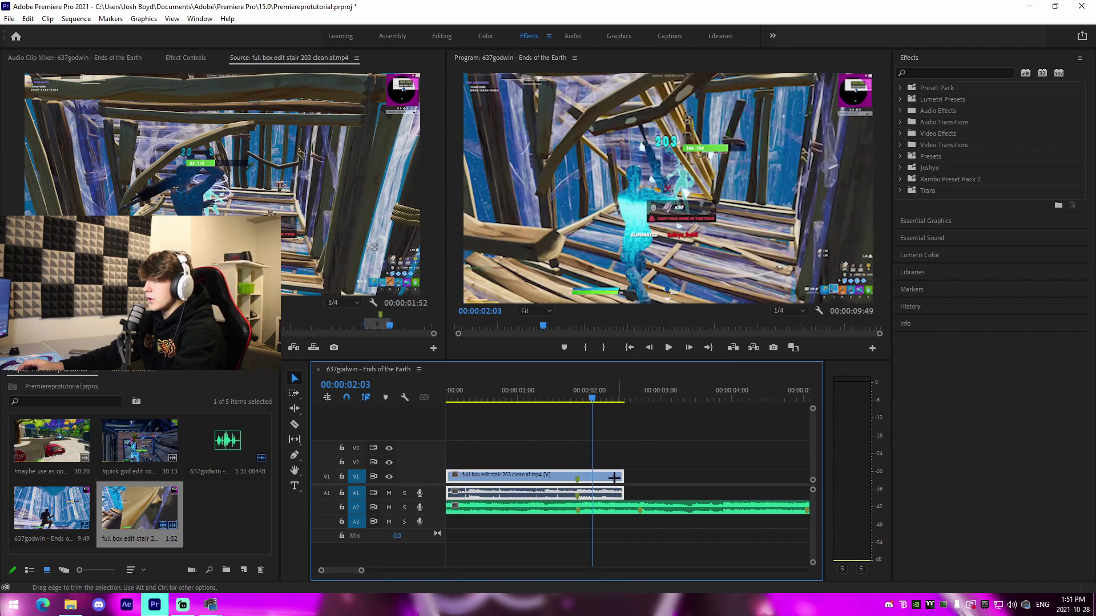
left_click_drag(622, 476, 640, 475)
left_click(520, 399)
key("space")
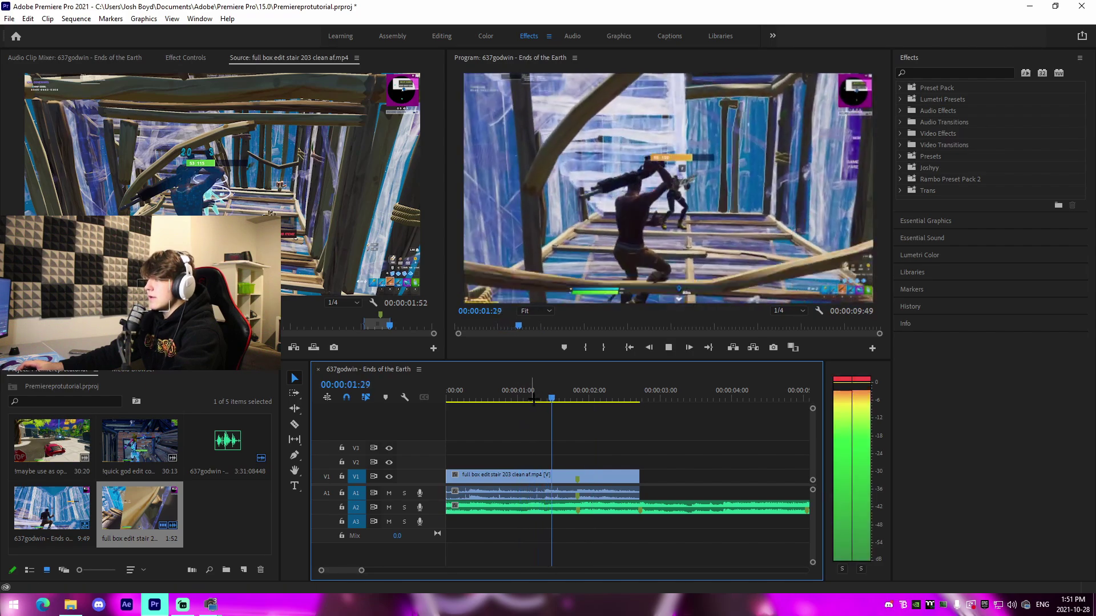
key("space")
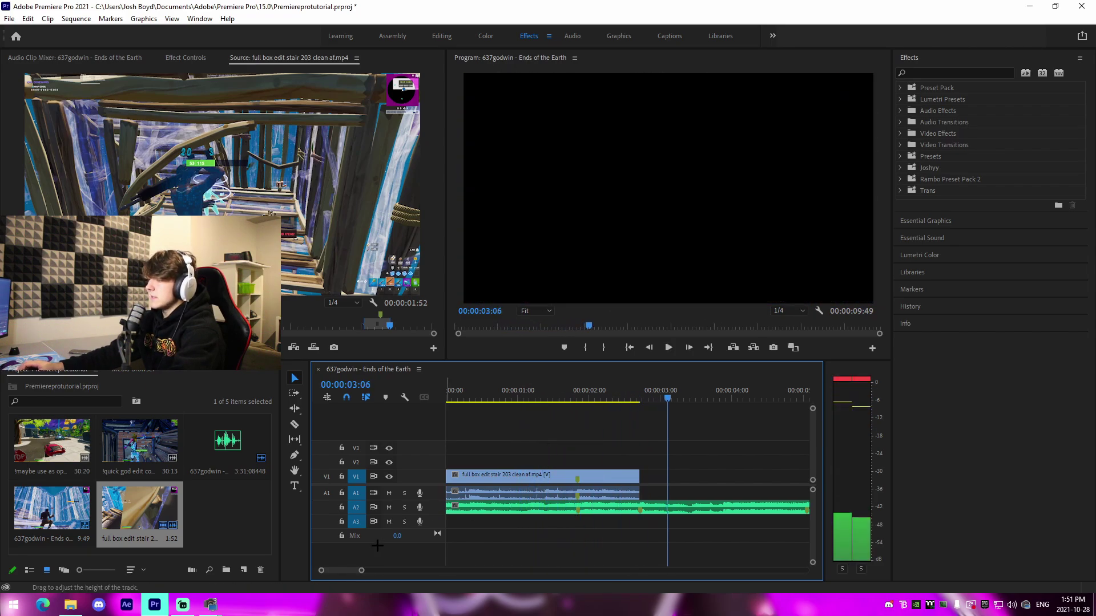
Step: Return the playhead to the beat marker at 00:00:01:50 and expand the Joshyy Edit Pack effect presets
mouse_move(361, 571)
left_mouse_down()
mouse_move(379, 571)
mouse_move(359, 571)
left_mouse_up()
key("ctrl+shift+m")
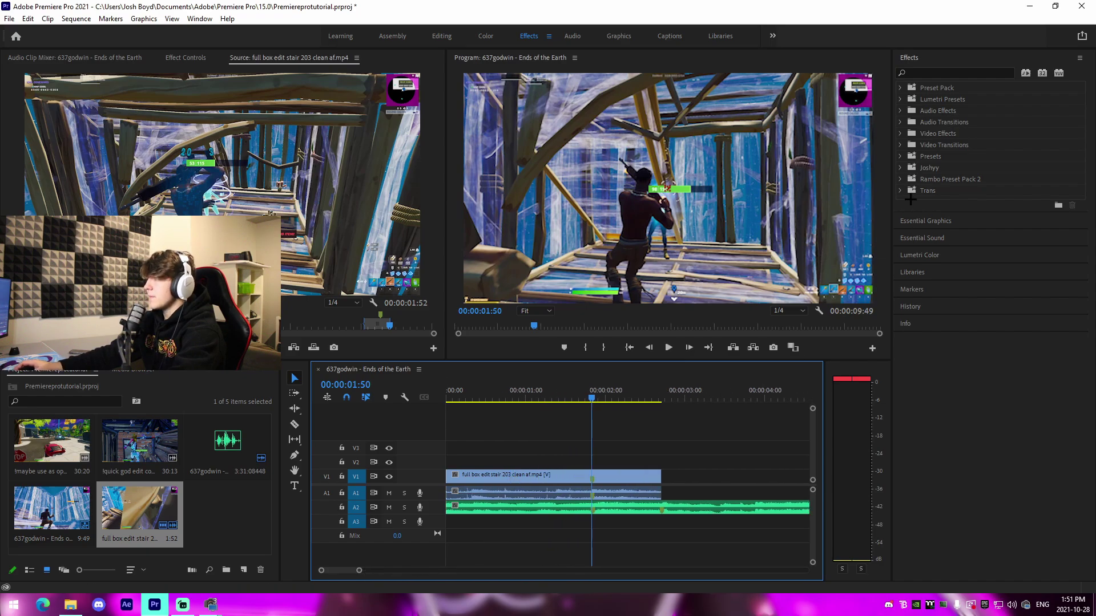
left_click(899, 168)
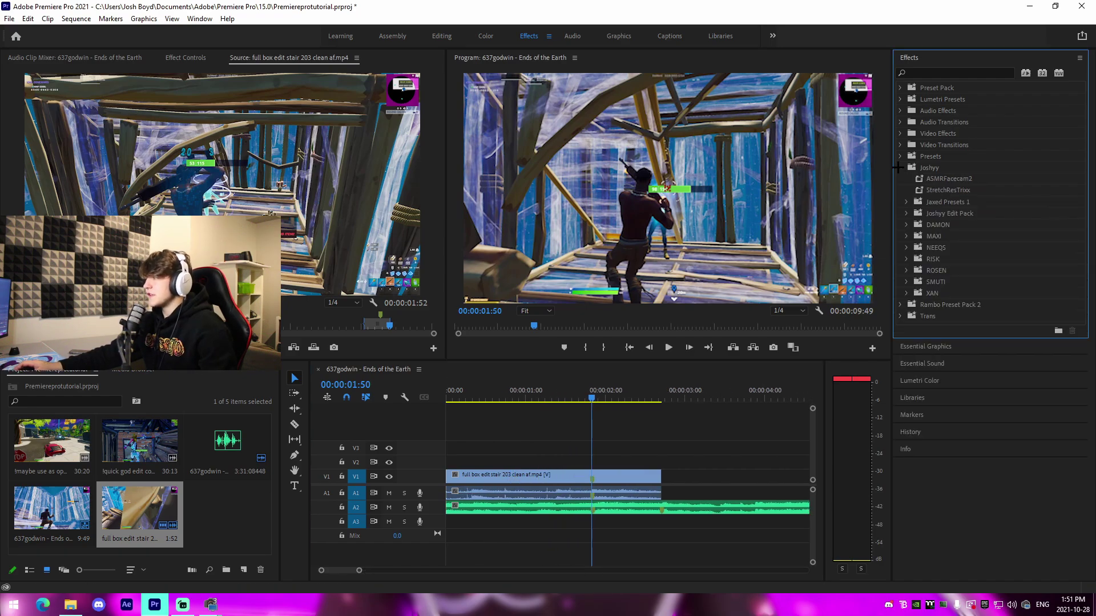
left_click(907, 214)
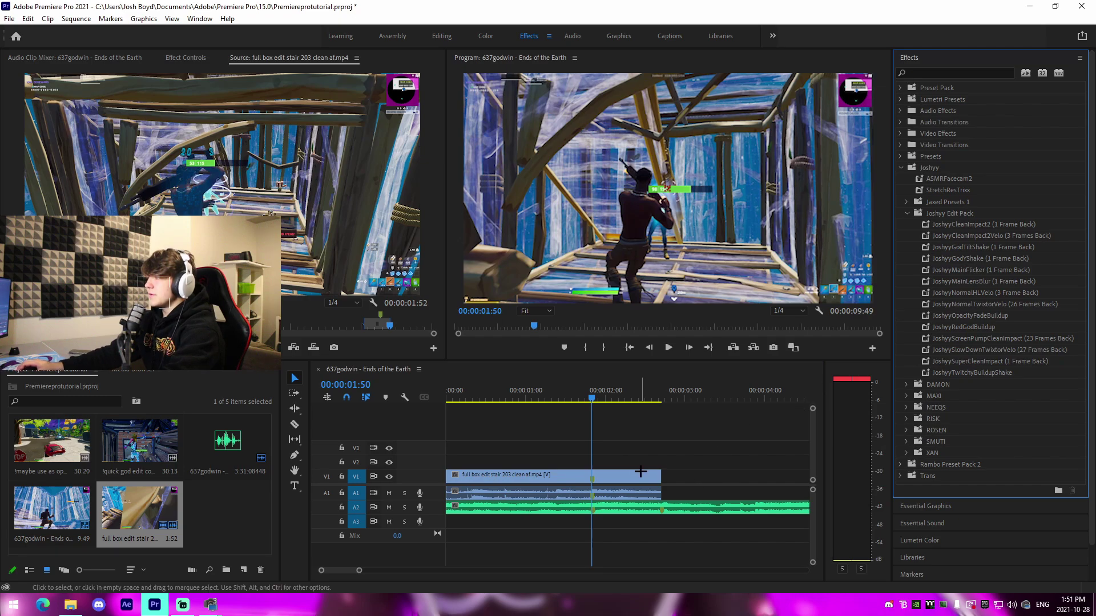
Step: Split the gameplay clip three frames before the beat marker, at 00:00:01:47
left_click(635, 475)
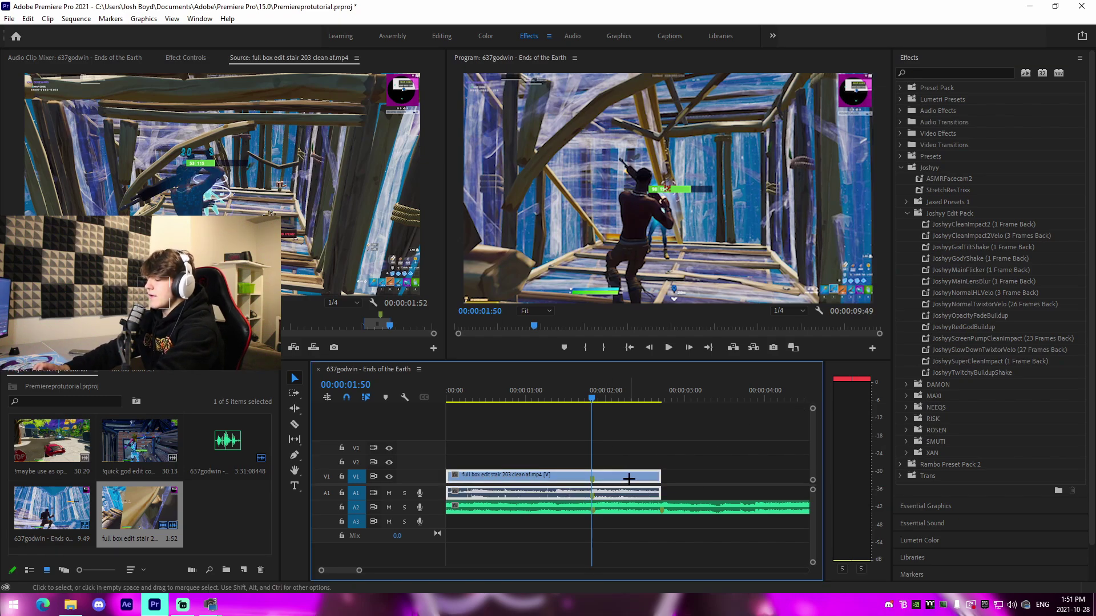
key("Left")
key("Left")
key("Left")
key("c")
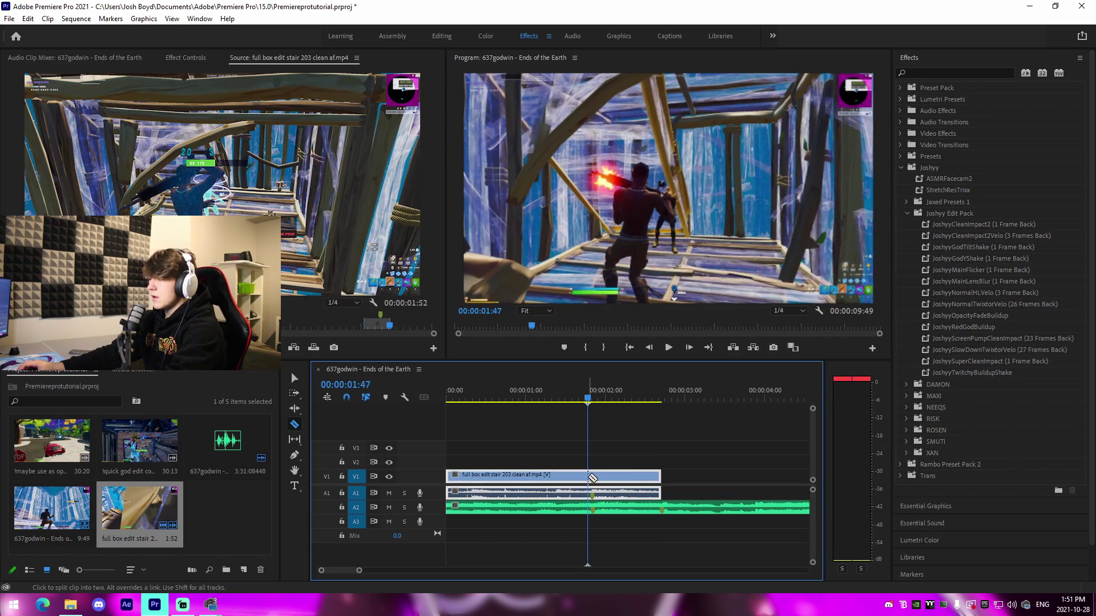
left_click(591, 477)
Step: Apply the JoshyyCleanImpact2Velo (3 Frames Back) preset to the part after the cut and play back across the beat
left_click(1006, 236)
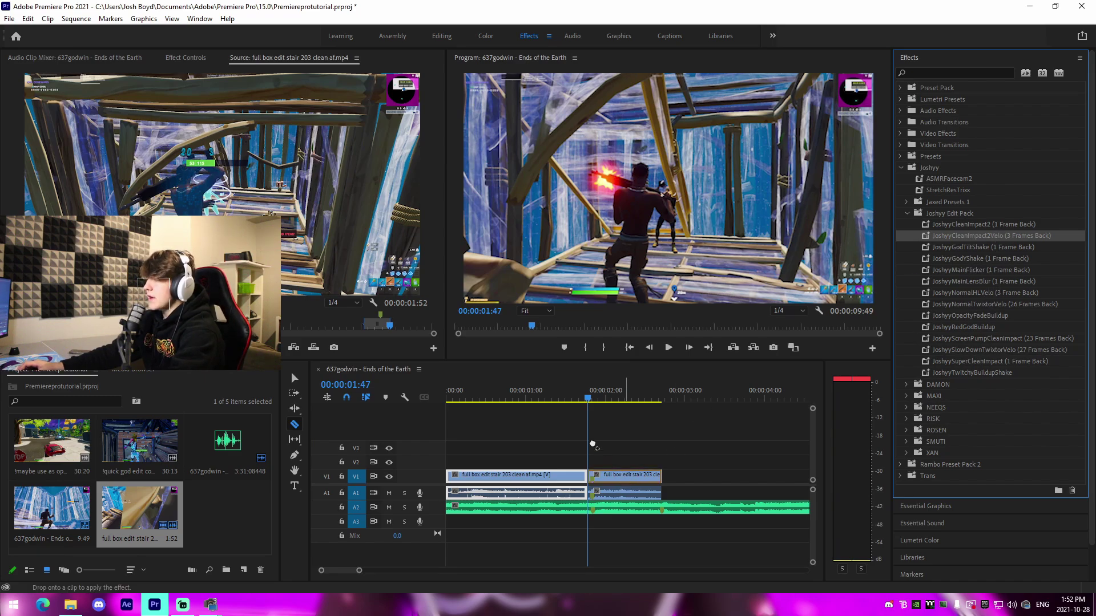
left_click_drag(605, 469, 606, 474)
key("space")
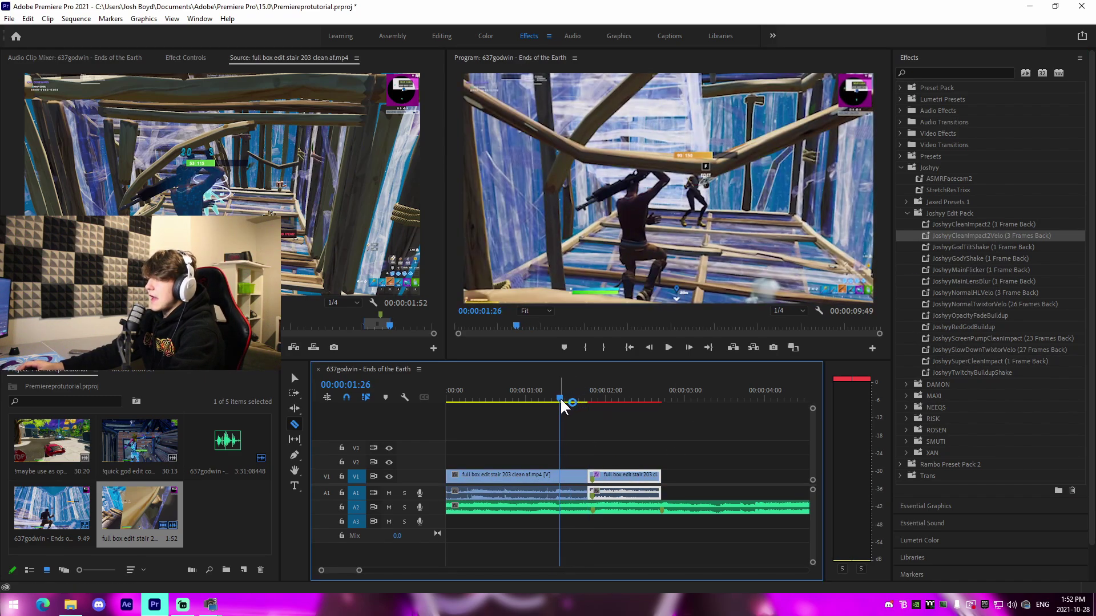
key("space")
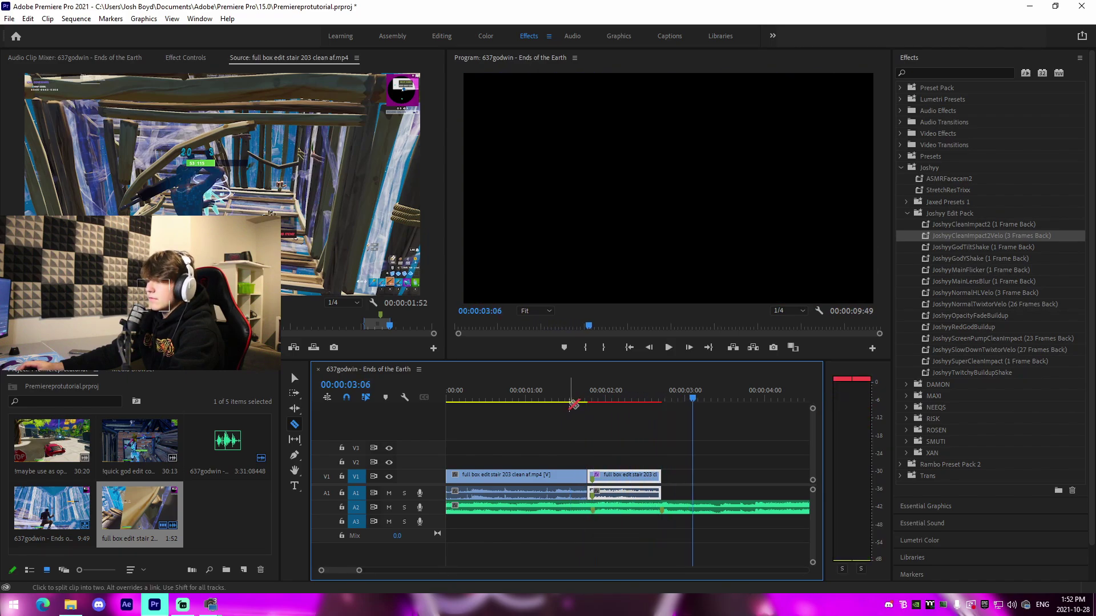
left_click(572, 401)
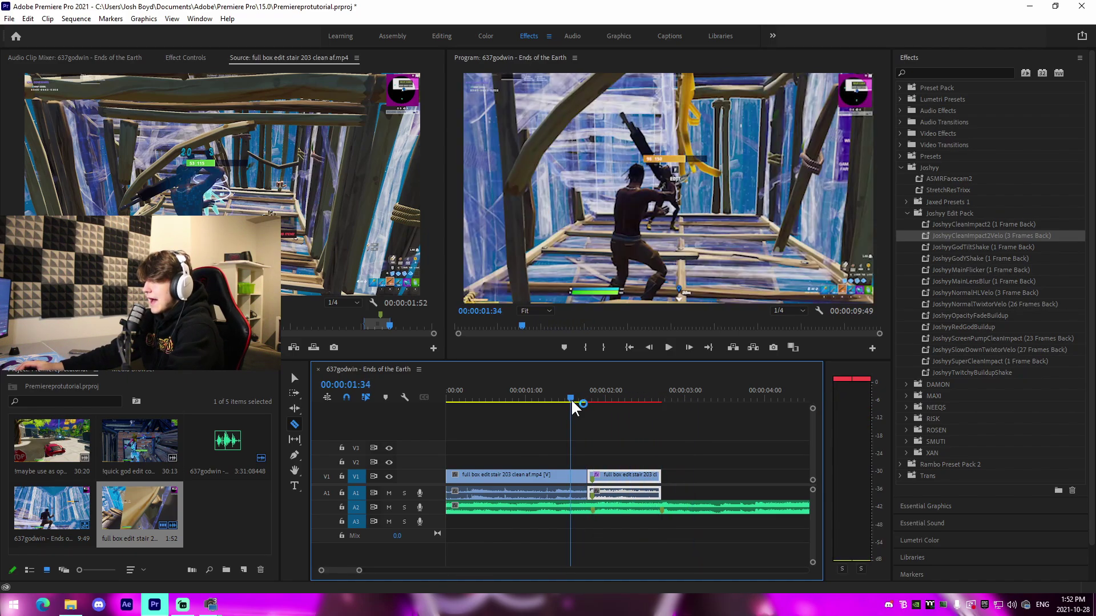
key("space")
key("space")
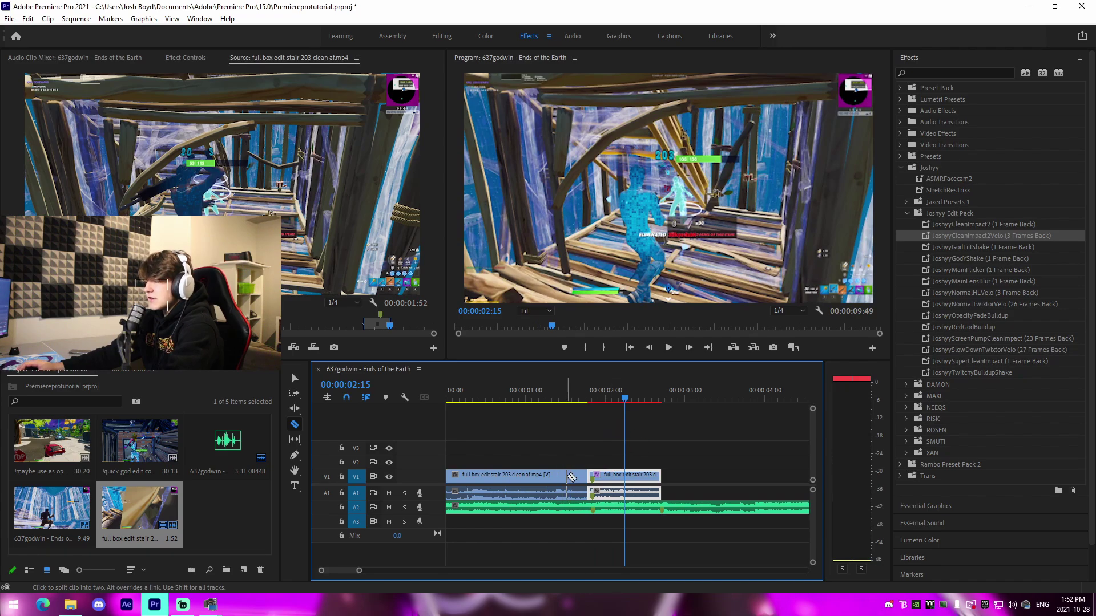